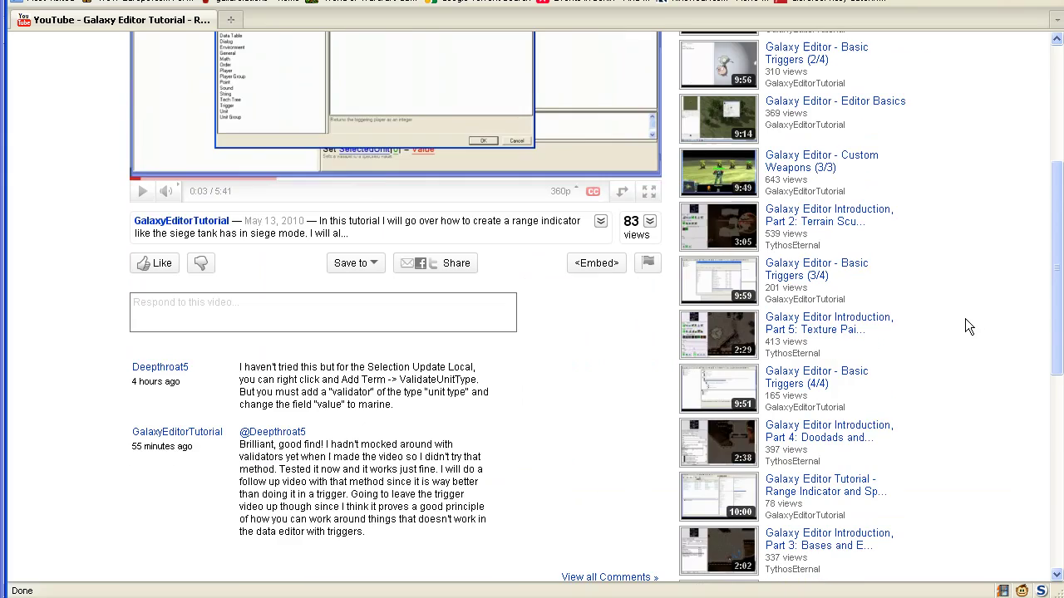
scroll(965, 317, up, 1)
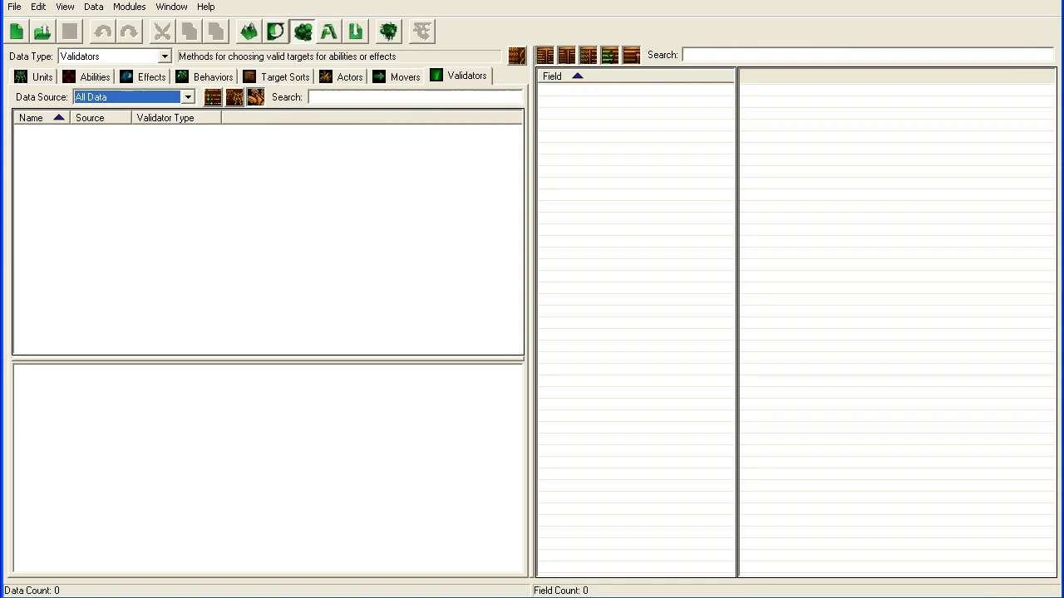
- Create a new 128 by 128 Melee (Liberty) map with the Bel'Shir (Jungle) texture set
click(16, 32)
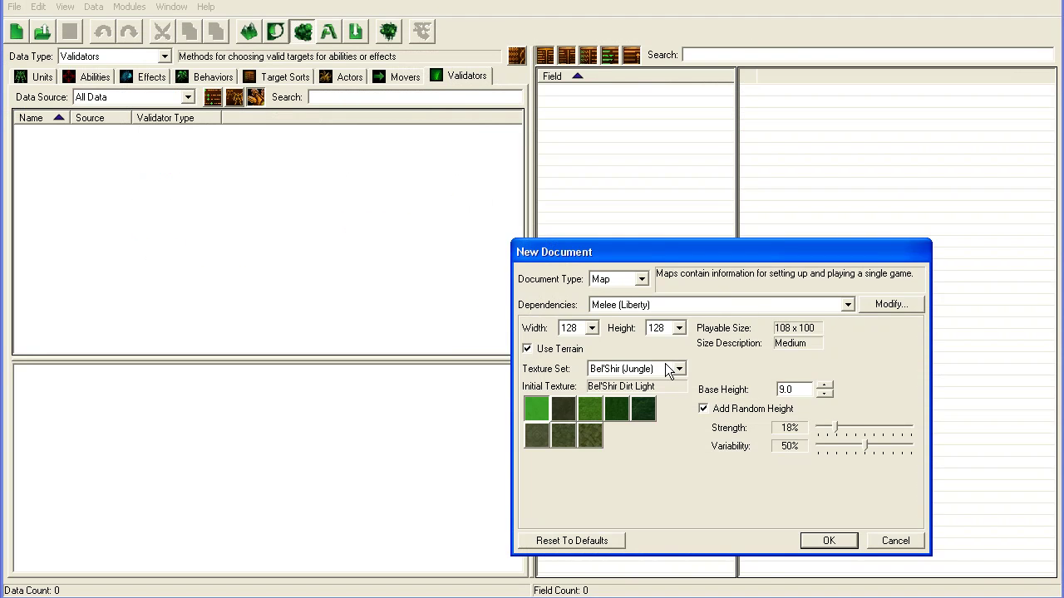
click(808, 540)
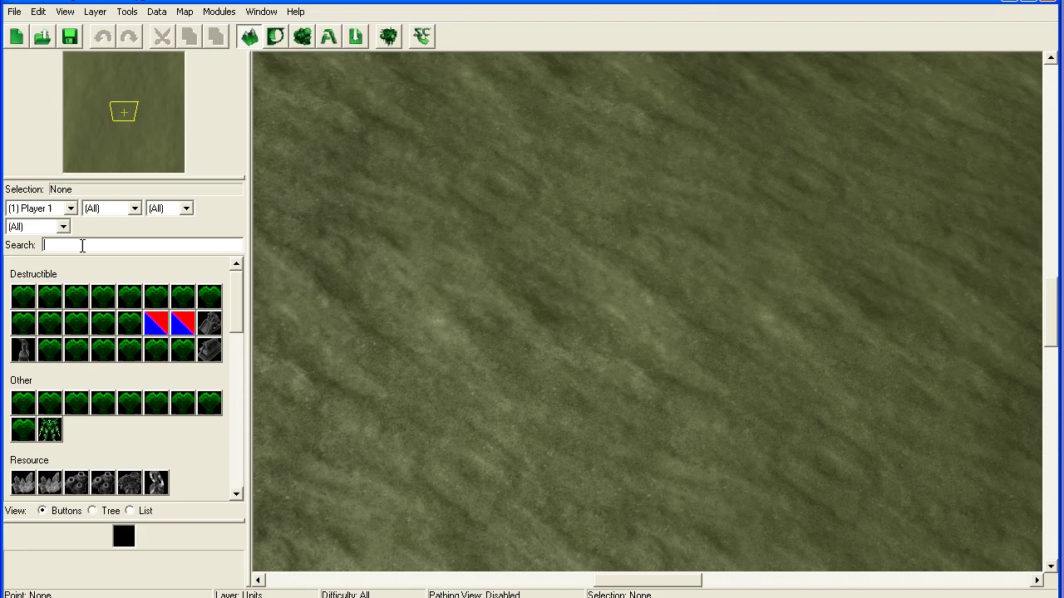
- Place a diagonal line of Player 1 Marine units across the middle of the terrain
text(marine)
click(76, 297)
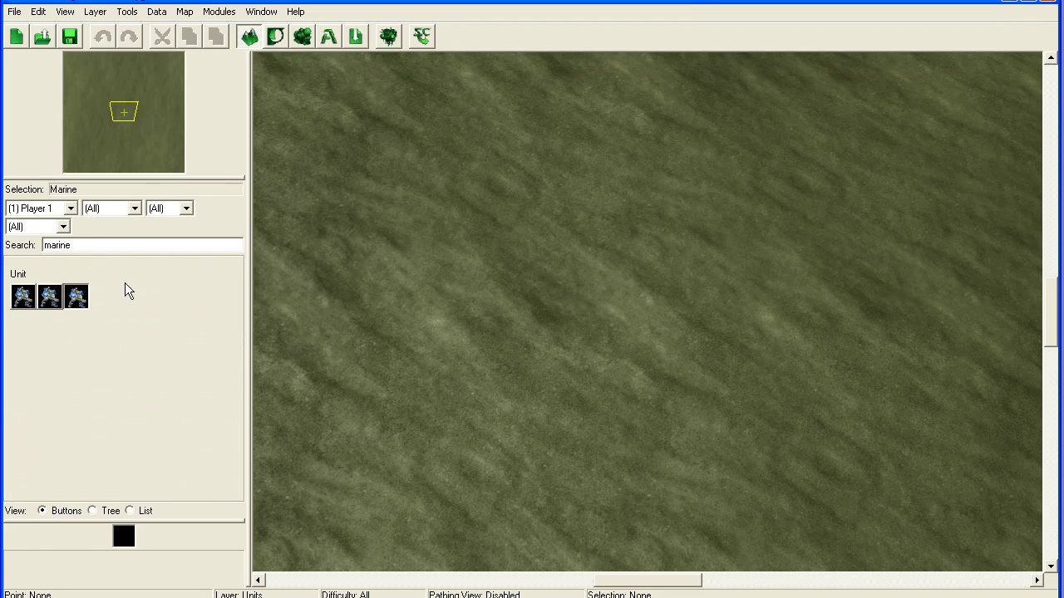
mouse_move(532, 125)
mouse_down()
mouse_move(610, 209)
mouse_move(910, 428)
mouse_up()
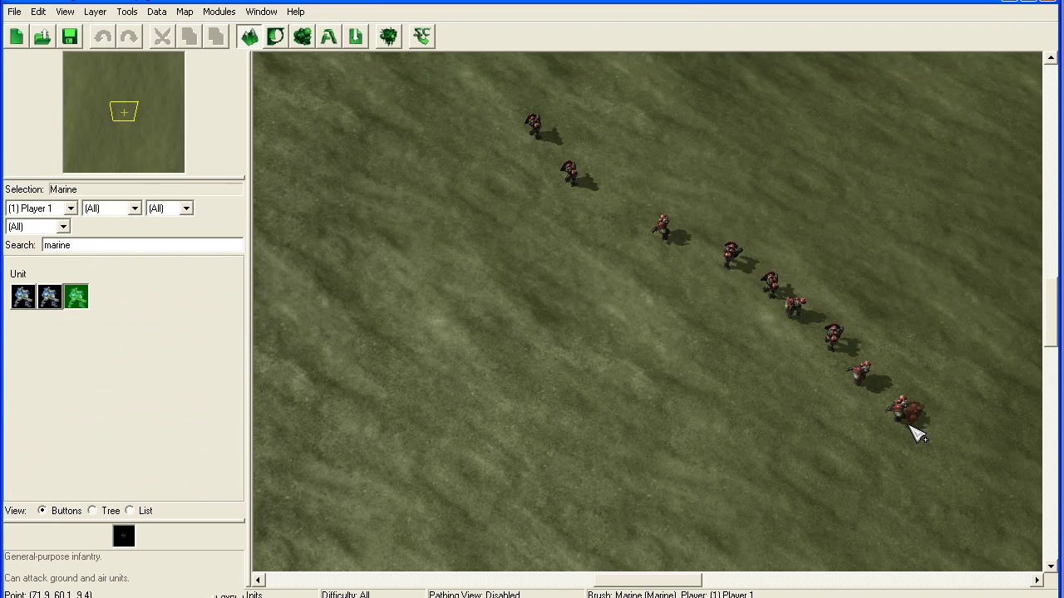
- Place a diagonal line of Player 1 Zealot units alongside the marines
double_click(75, 245)
text(zealo)
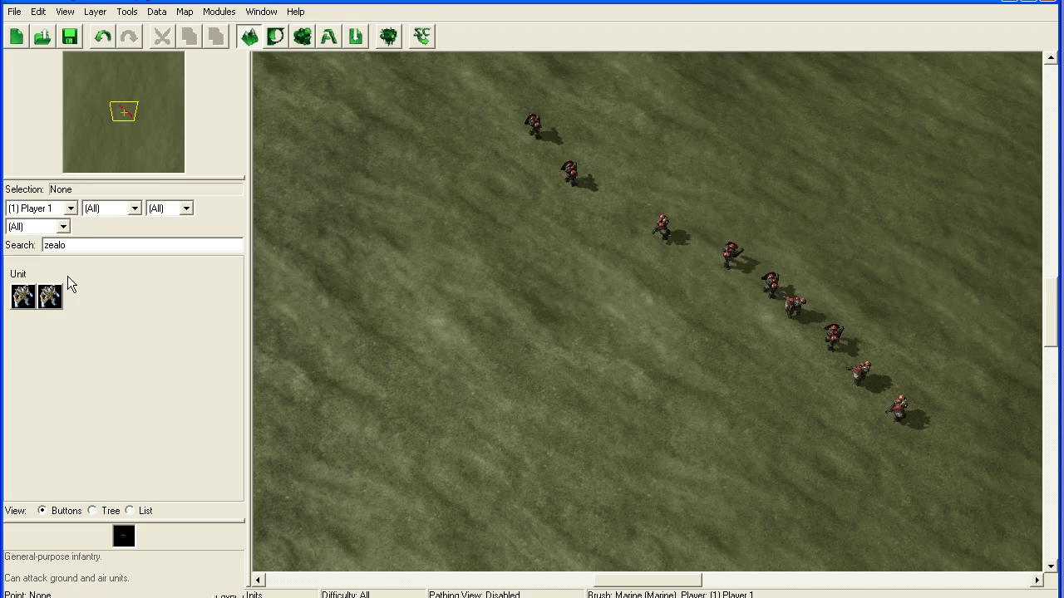
click(49, 297)
mouse_move(409, 191)
mouse_down()
mouse_move(541, 325)
mouse_move(730, 439)
mouse_up()
key(Escape)
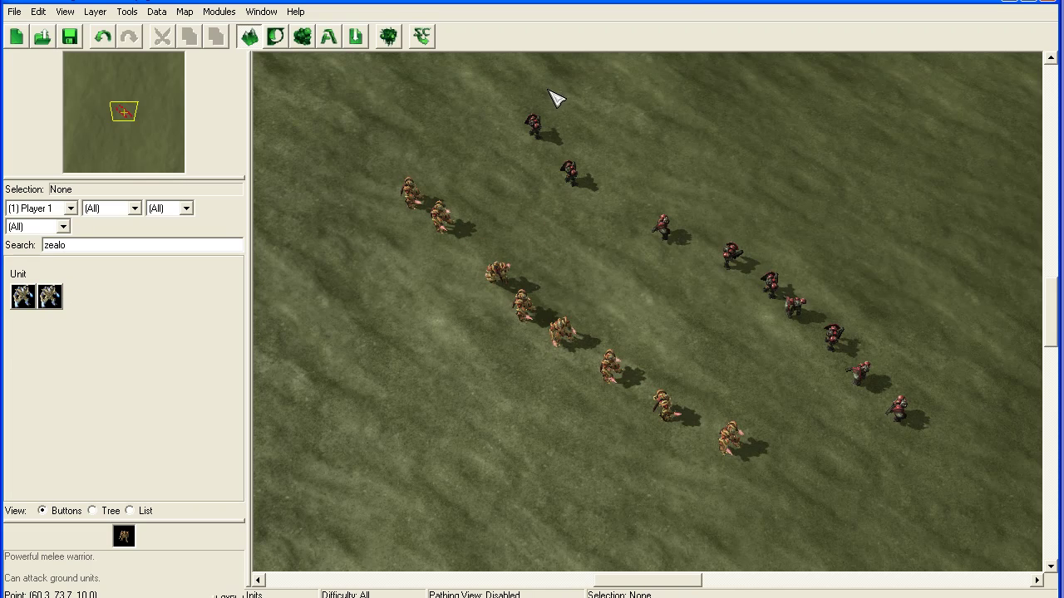
- Create a validator in the data editor named IsMarine, with a matching ID and the validator type Unit Type
key(F7)
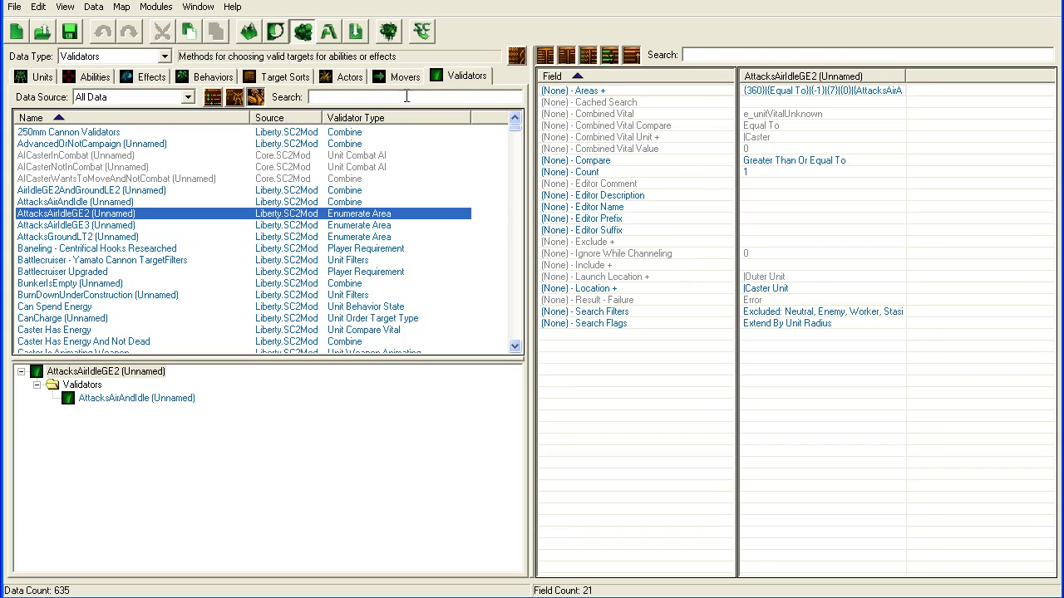
right_click(261, 190)
click(299, 197)
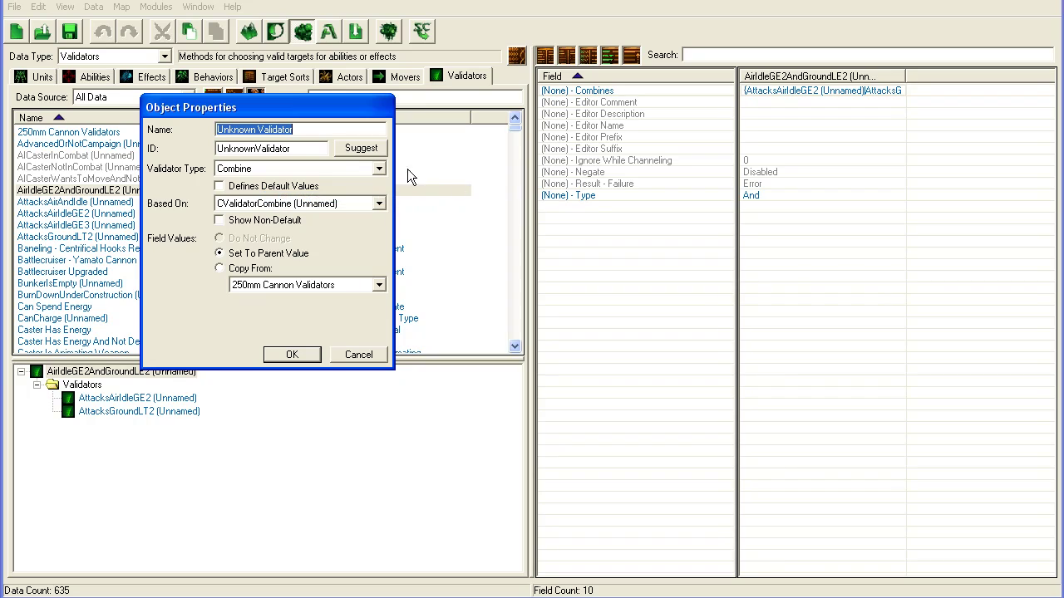
text(IsMarine)
click(378, 154)
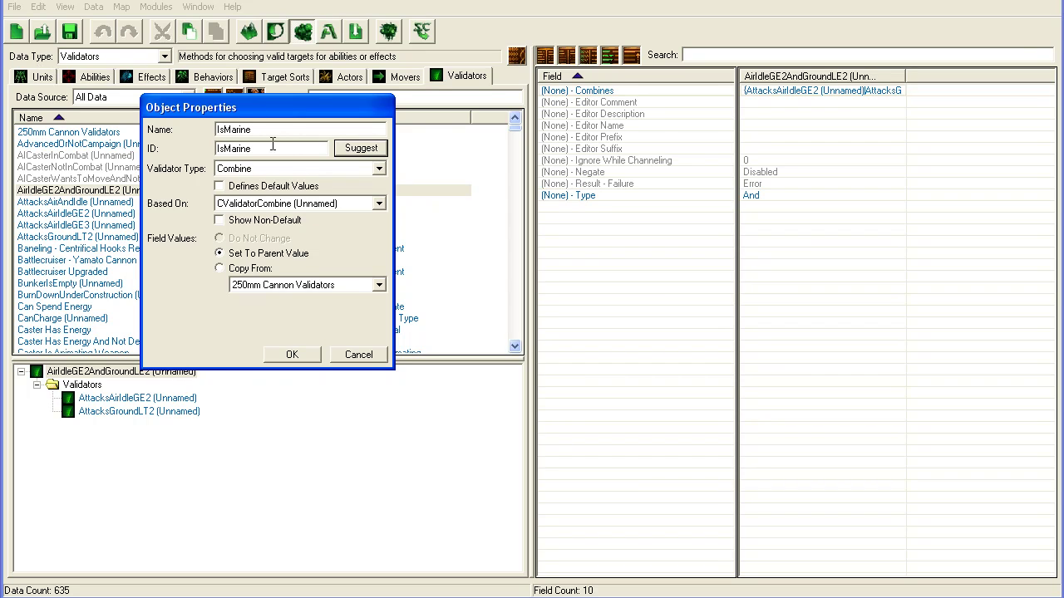
click(295, 167)
scroll(335, 287, down, 8)
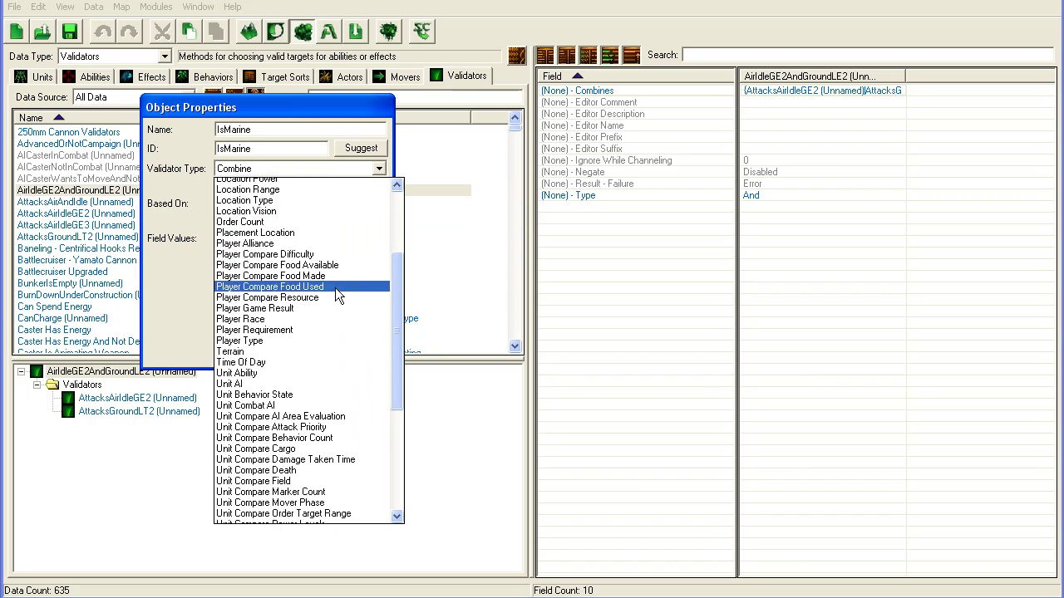
scroll(309, 320, down, 3)
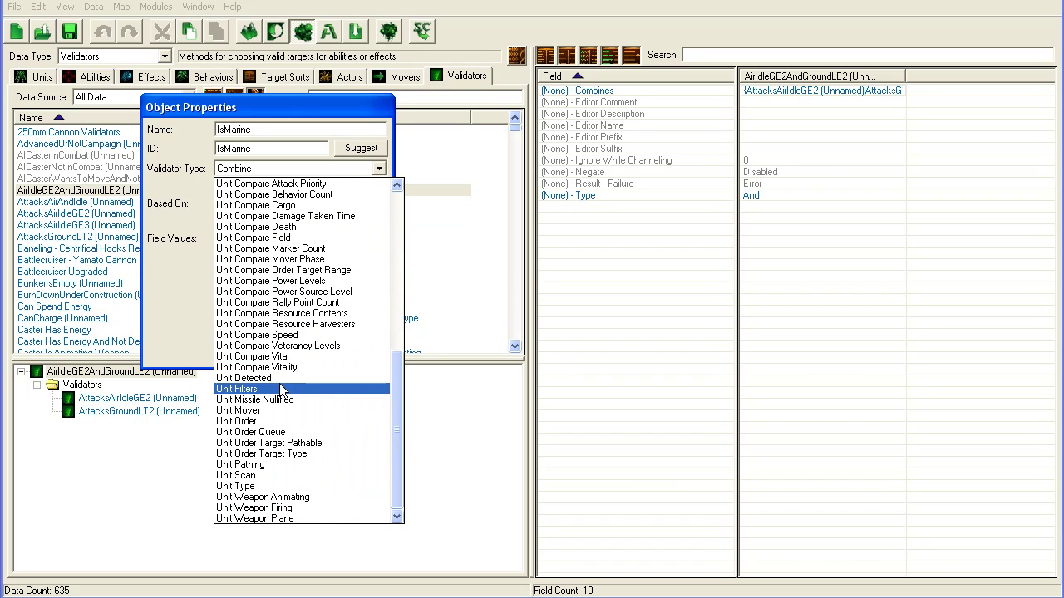
click(280, 485)
click(286, 355)
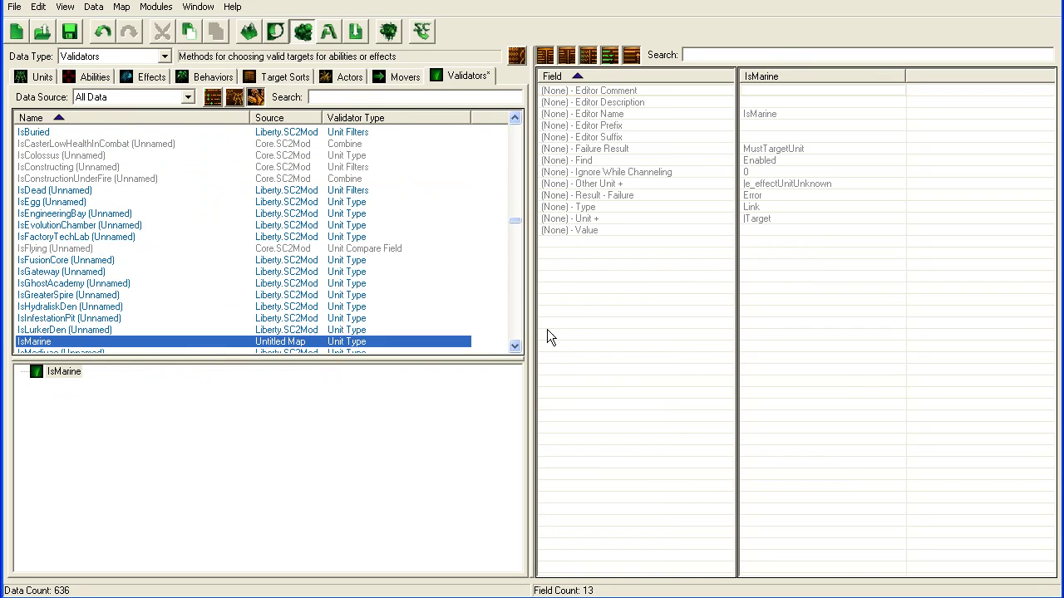
- Set the IsMarine validator's Value field to Marine
double_click(760, 230)
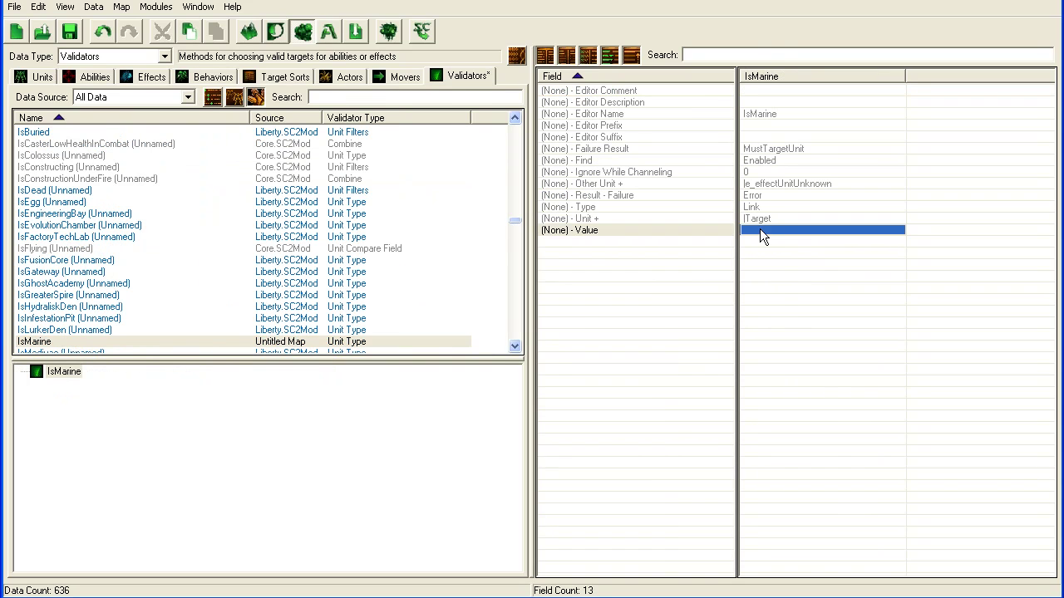
drag(833, 58, 275, 76)
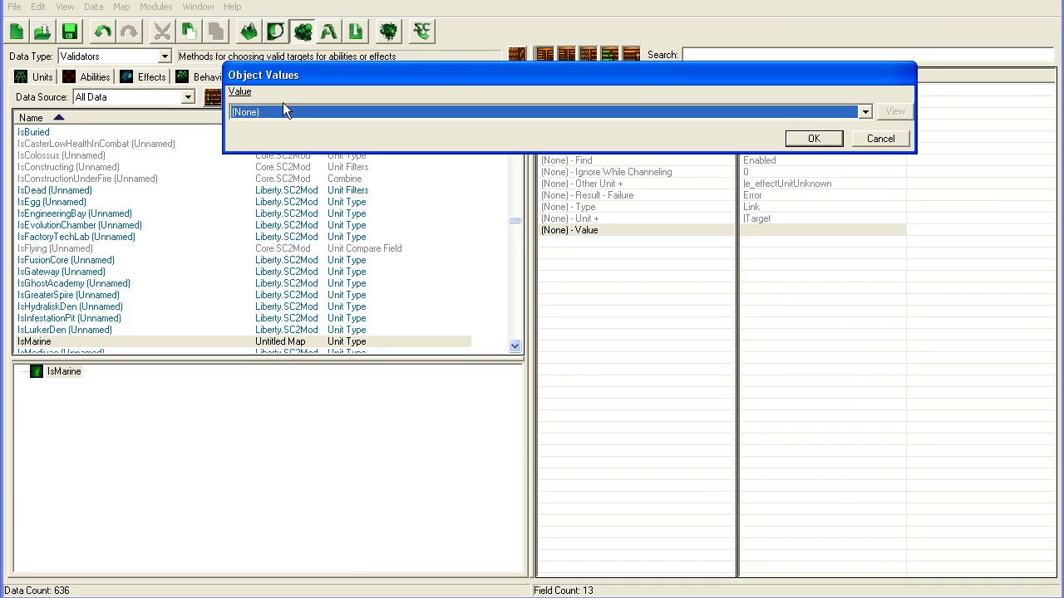
click(281, 108)
click(281, 105)
key(m)
click(810, 138)
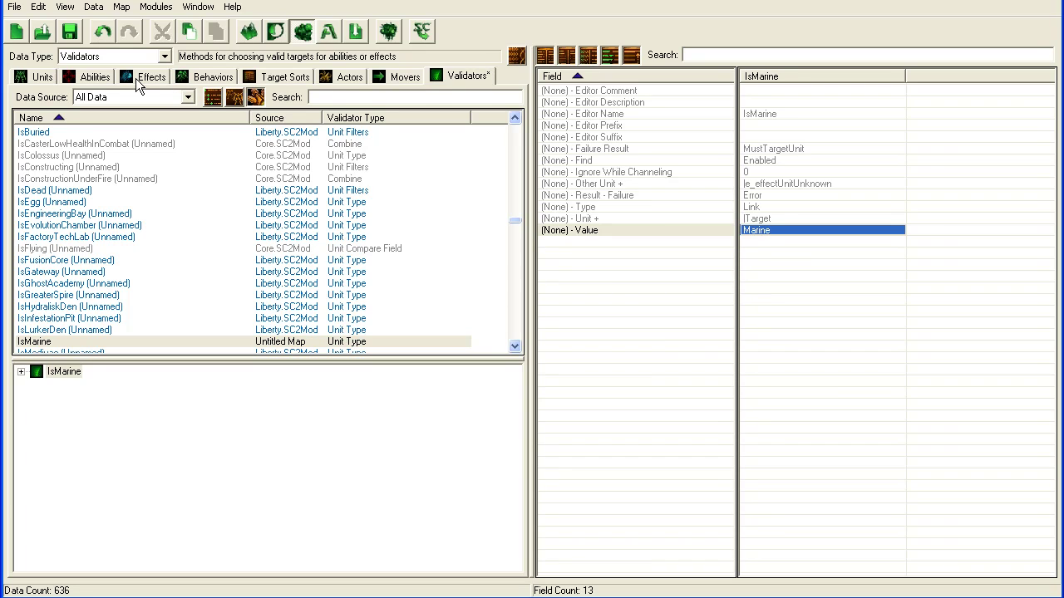
- Start a new actor named Marine Range with the ID MarineRange and the actor type Range
click(341, 79)
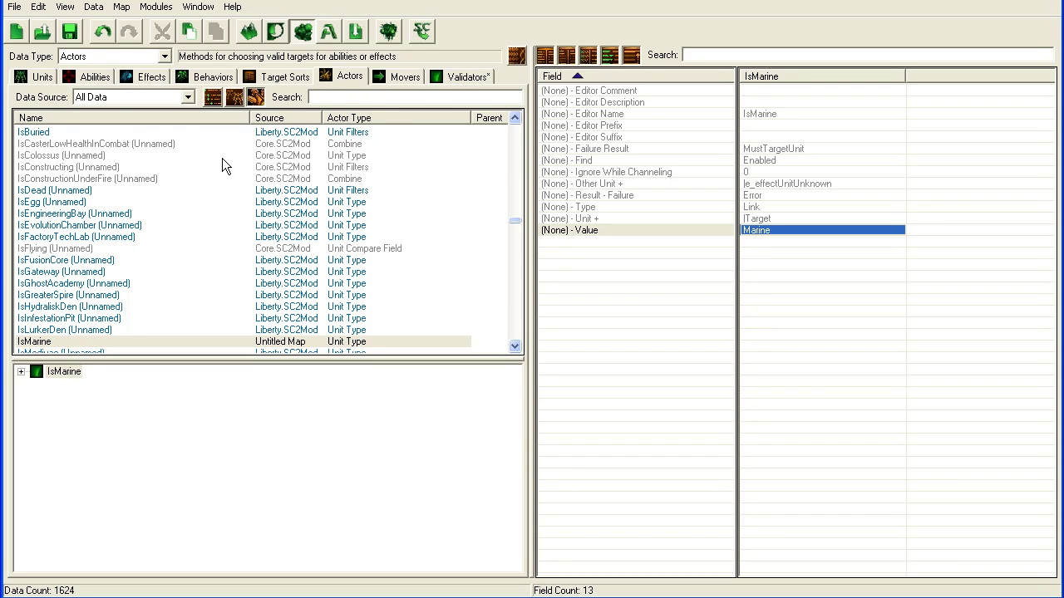
click(205, 179)
right_click(206, 178)
click(241, 187)
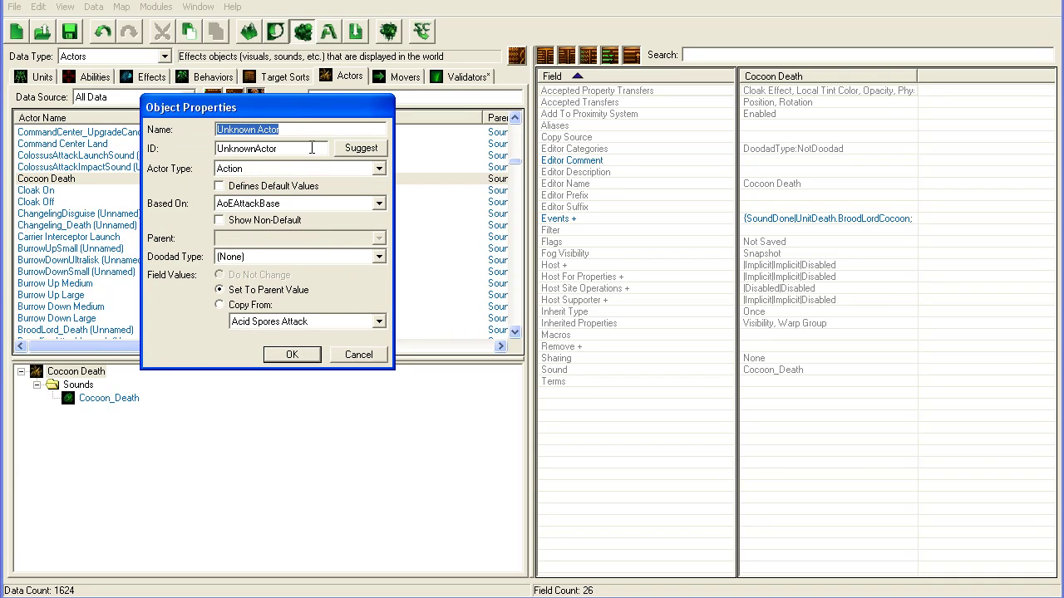
text(Marine Range)
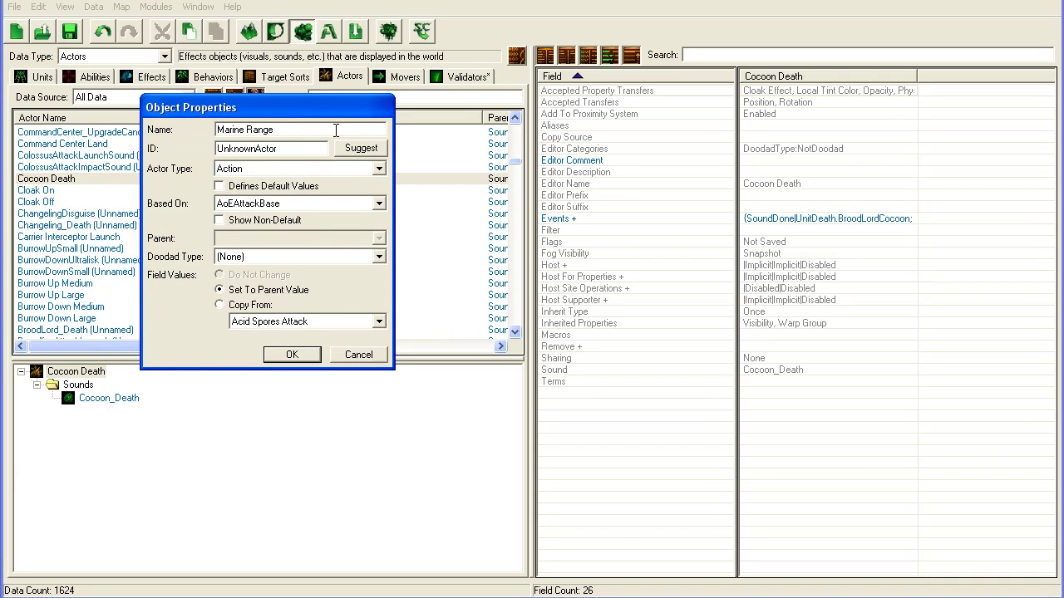
click(360, 148)
click(352, 168)
key(r)
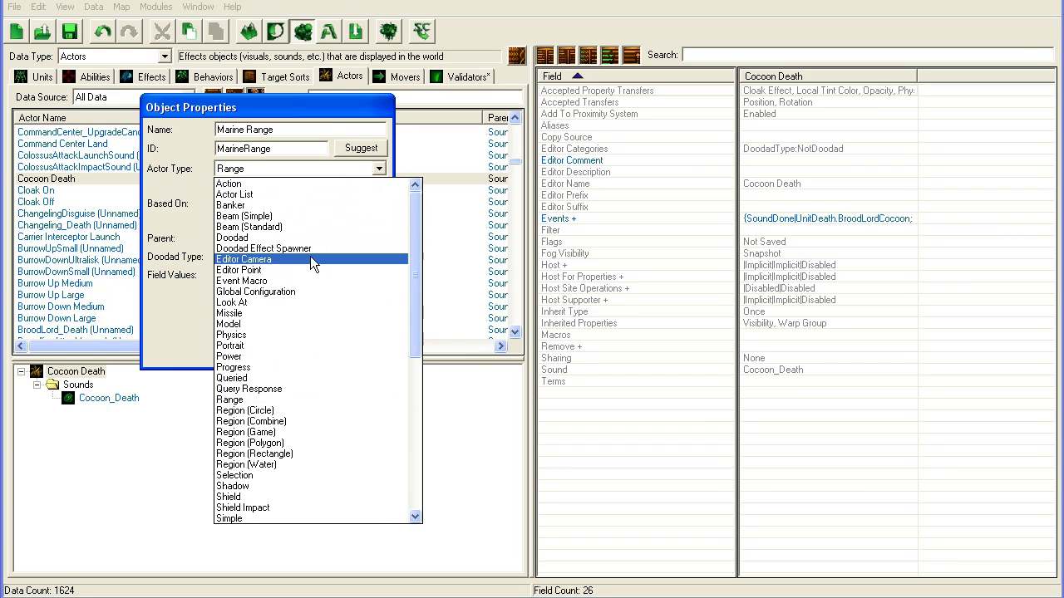
click(316, 400)
- Base the new actor on RangeWeapon, copy its field values from SiegeTankSiegedRange, and create it
click(307, 204)
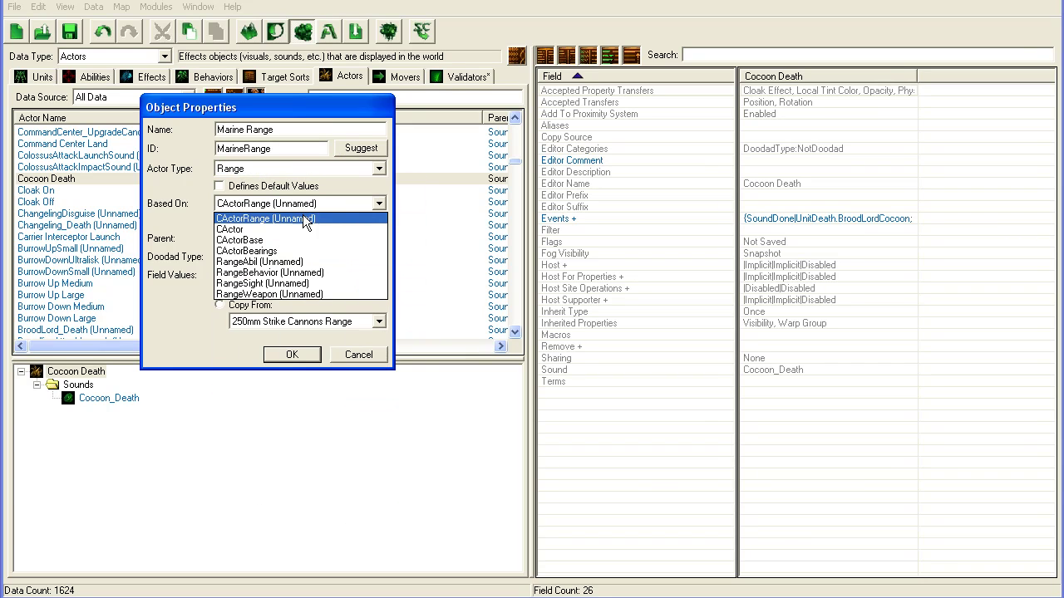
click(295, 295)
click(268, 323)
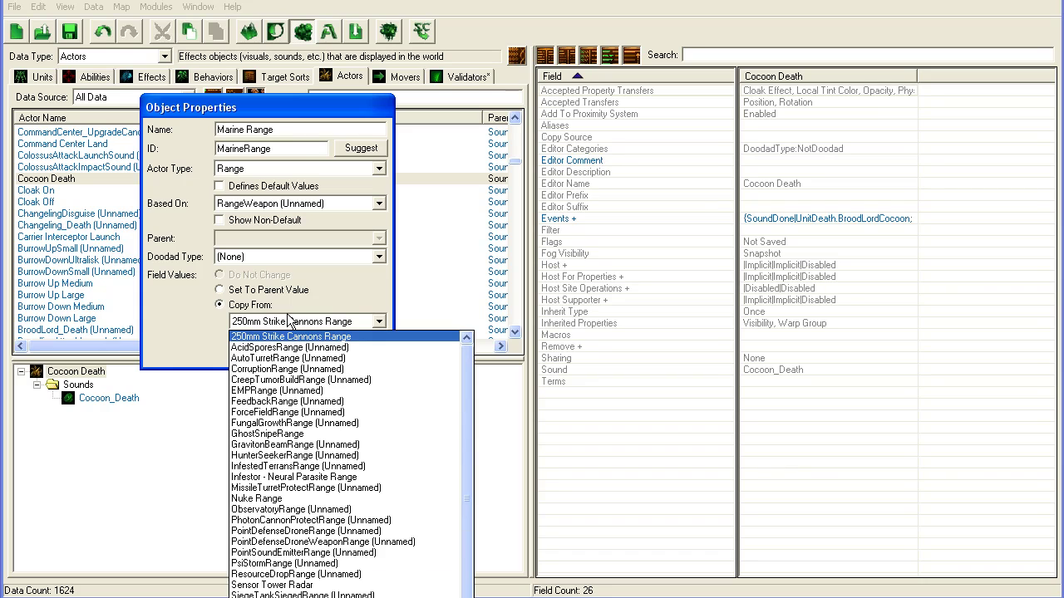
scroll(334, 419, down, 1)
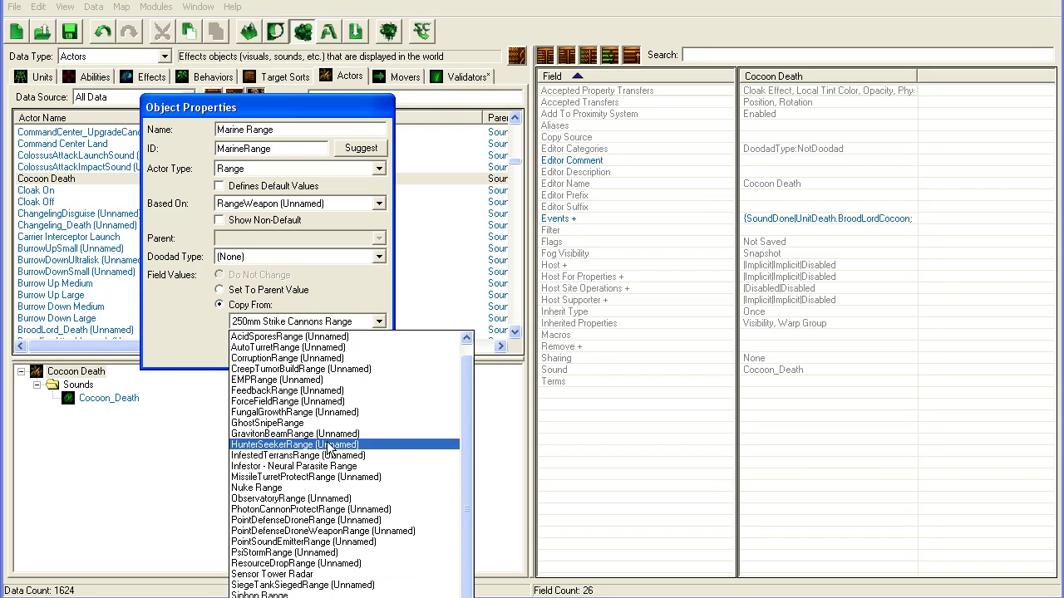
click(341, 584)
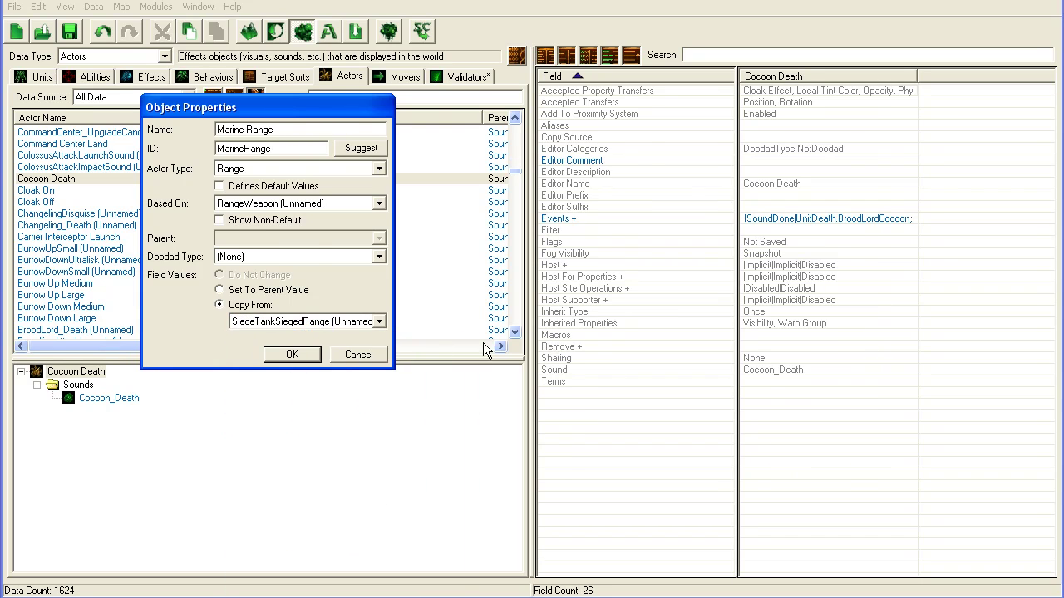
key(Return)
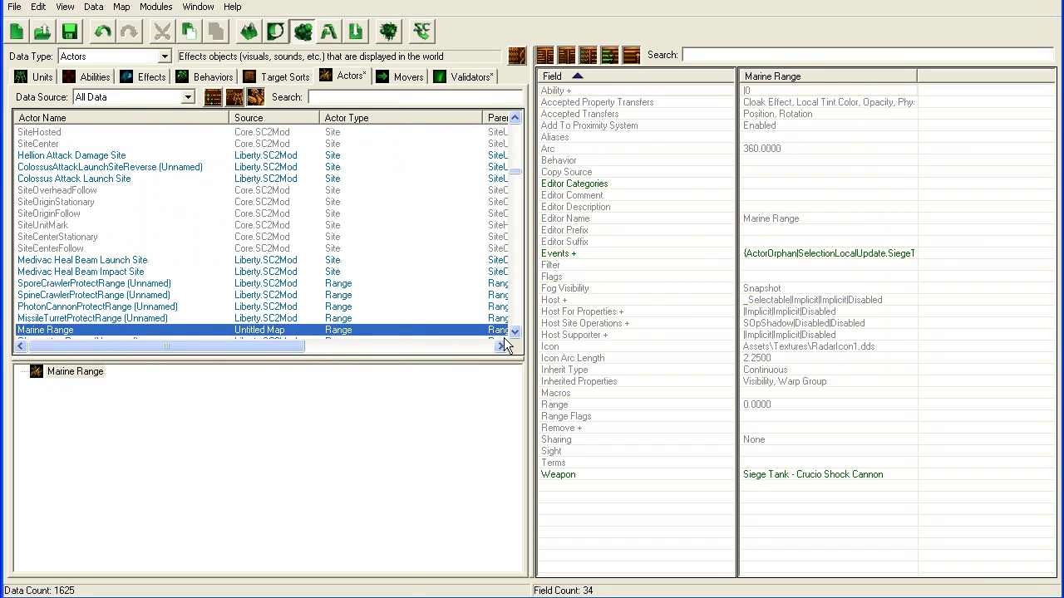
- Set the Marine Range actor's Weapon field to Marine - Gauss Rifle
click(813, 481)
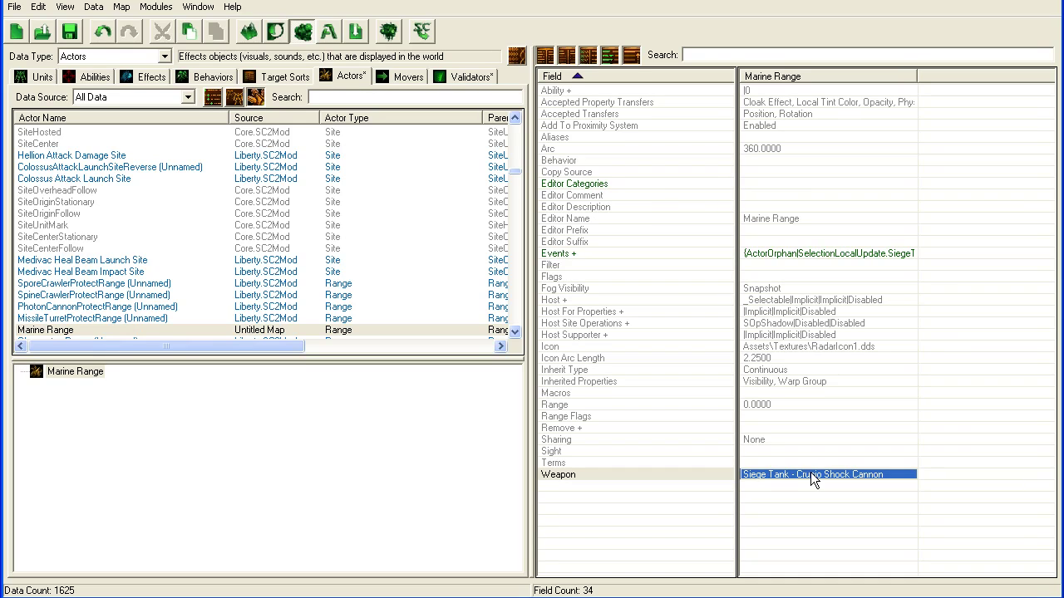
double_click(813, 481)
click(410, 115)
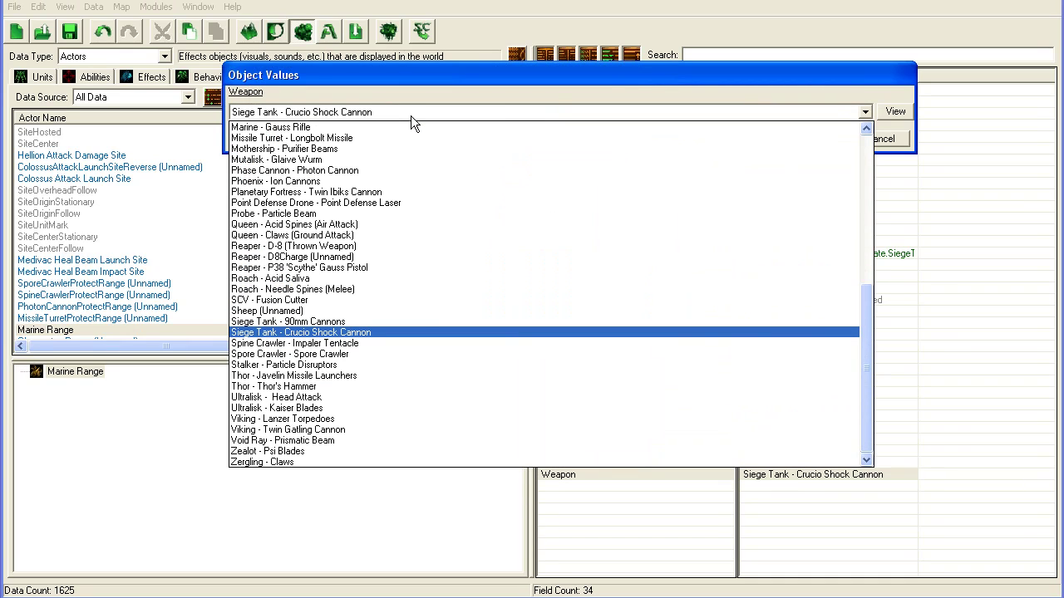
click(399, 108)
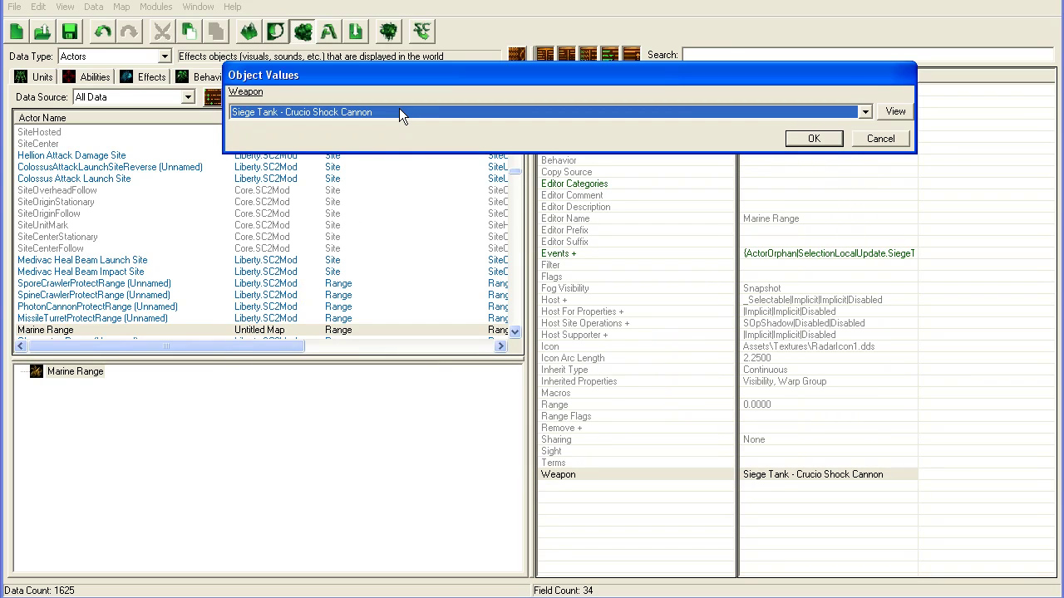
key(m)
key(m)
click(798, 139)
- Remove the four SelectionLocalUpdate.SiegeTankSieged events from the Marine Range actor's events
double_click(821, 252)
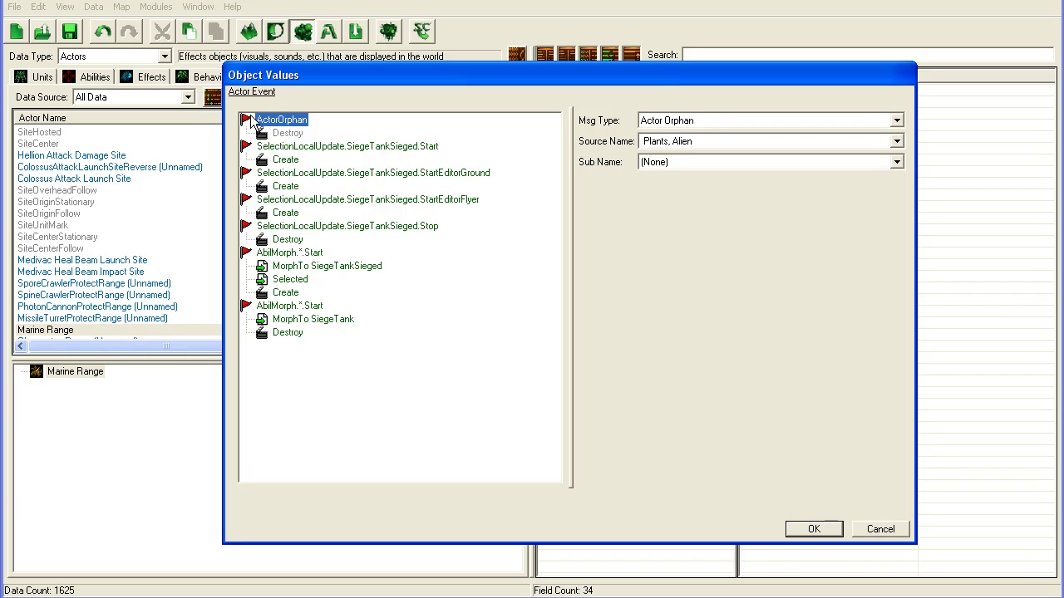
click(290, 146)
right_click(290, 145)
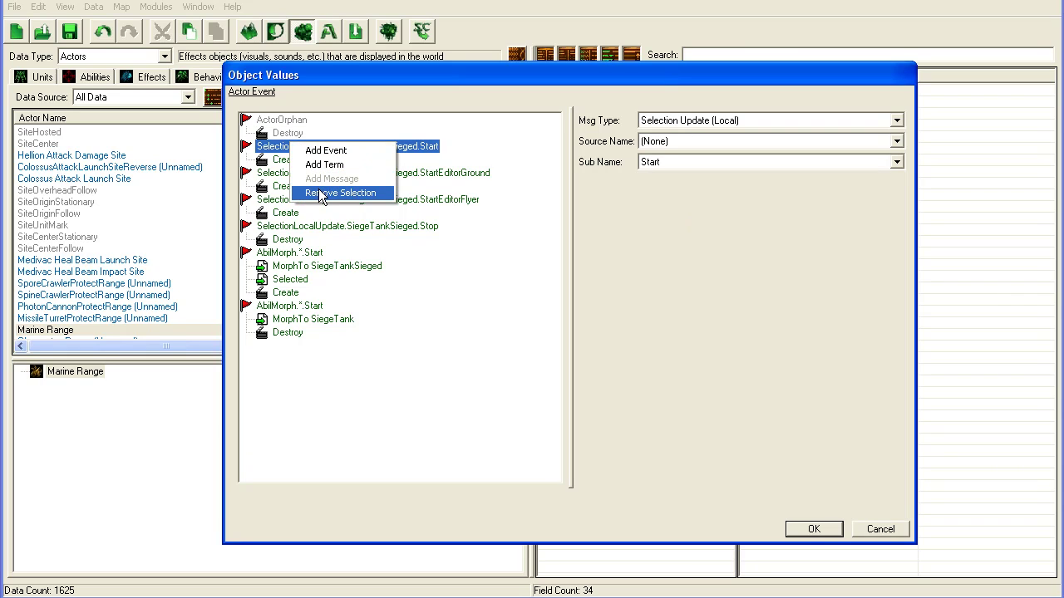
click(321, 194)
right_click(295, 146)
click(345, 196)
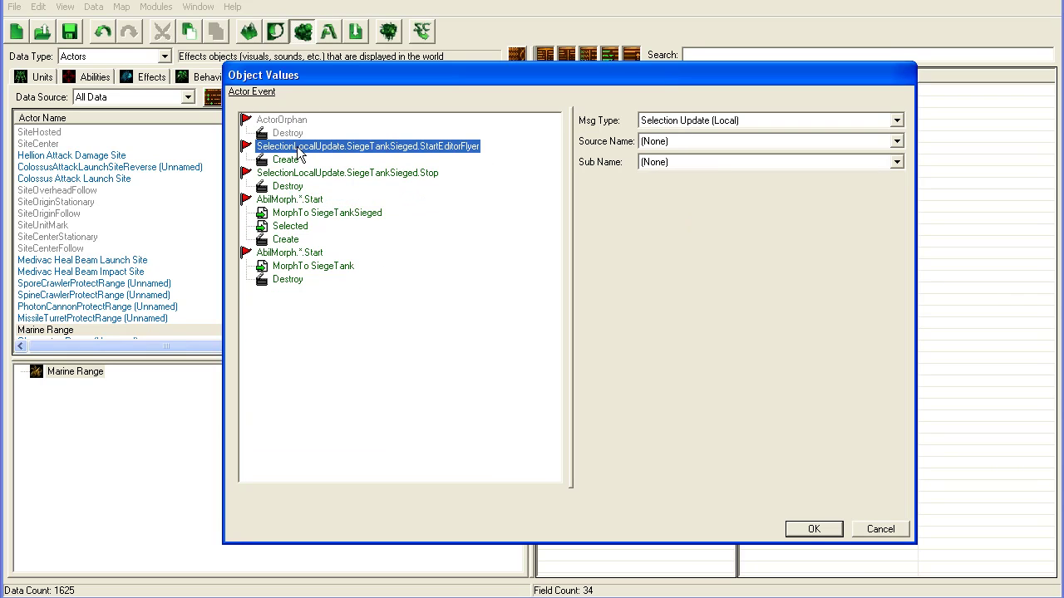
right_click(298, 149)
click(336, 197)
right_click(302, 148)
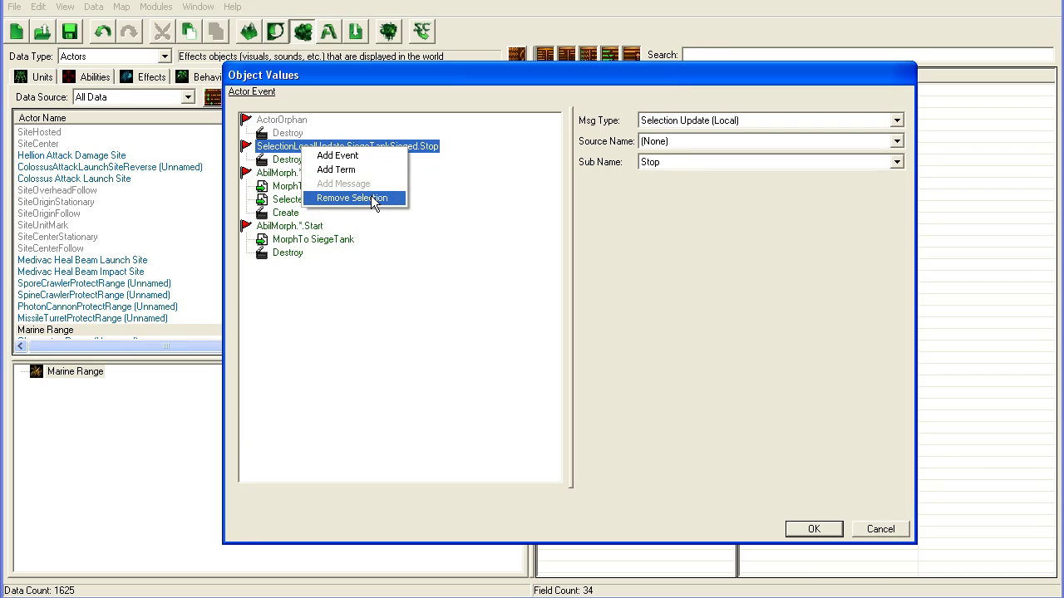
click(372, 199)
- Remove both AbilMorph start events from the Marine Range actor, keeping only ActorOrphan
right_click(259, 148)
click(301, 198)
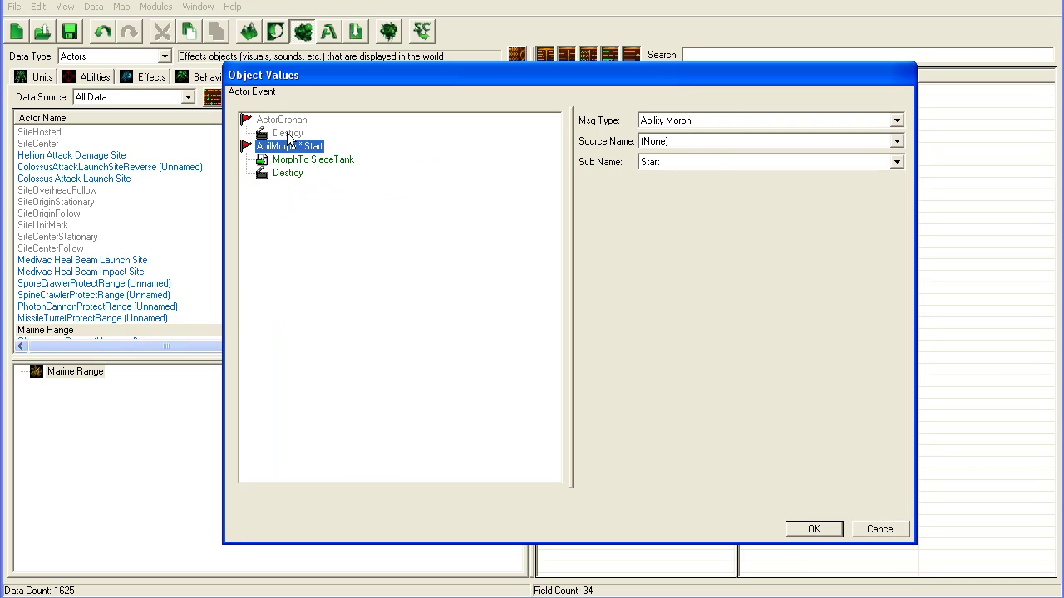
right_click(287, 146)
click(333, 197)
- Add an event to the Marine Range actor with message type Selection Update (Local), no source name, and sub name Start
right_click(314, 157)
click(353, 166)
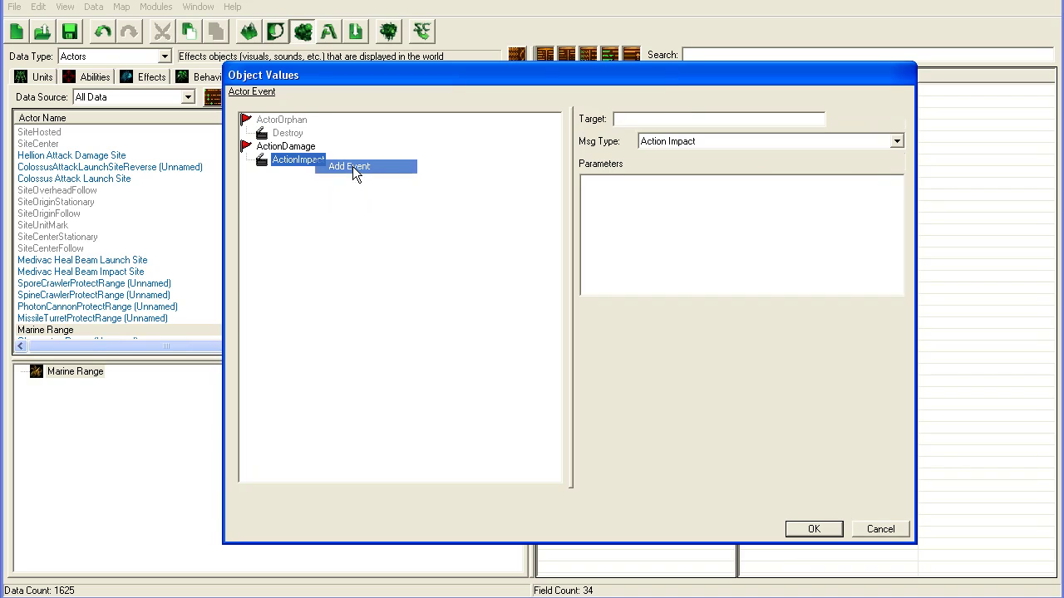
click(285, 146)
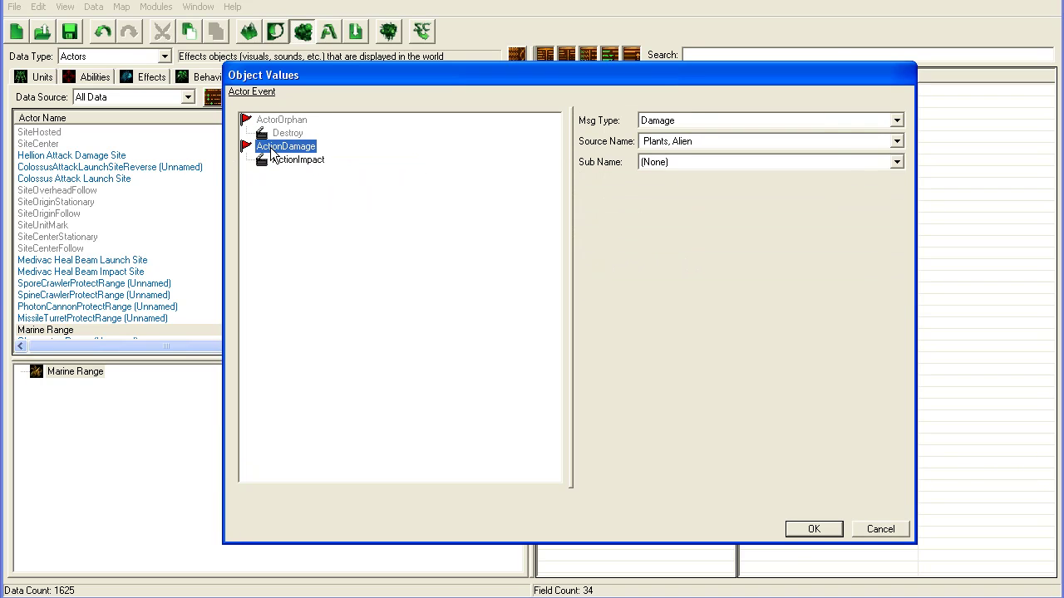
click(684, 120)
click(684, 121)
key(s)
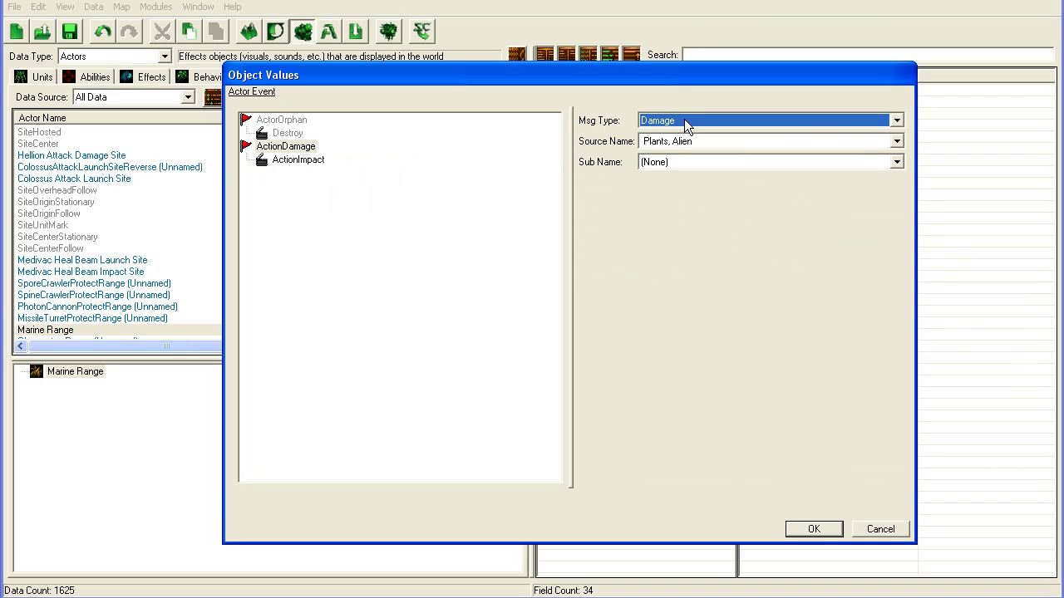
click(684, 120)
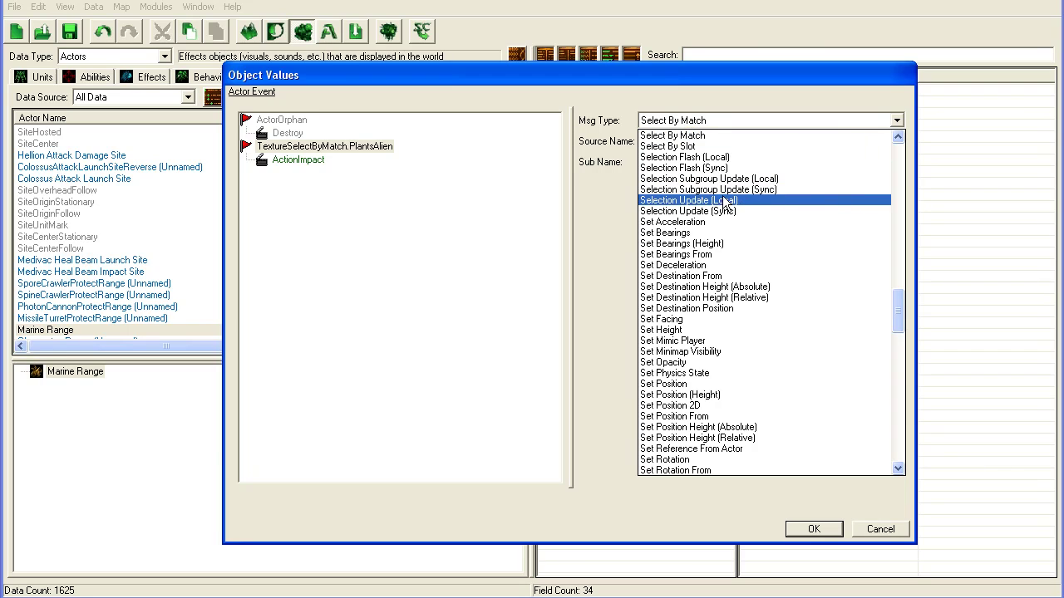
click(726, 200)
click(683, 143)
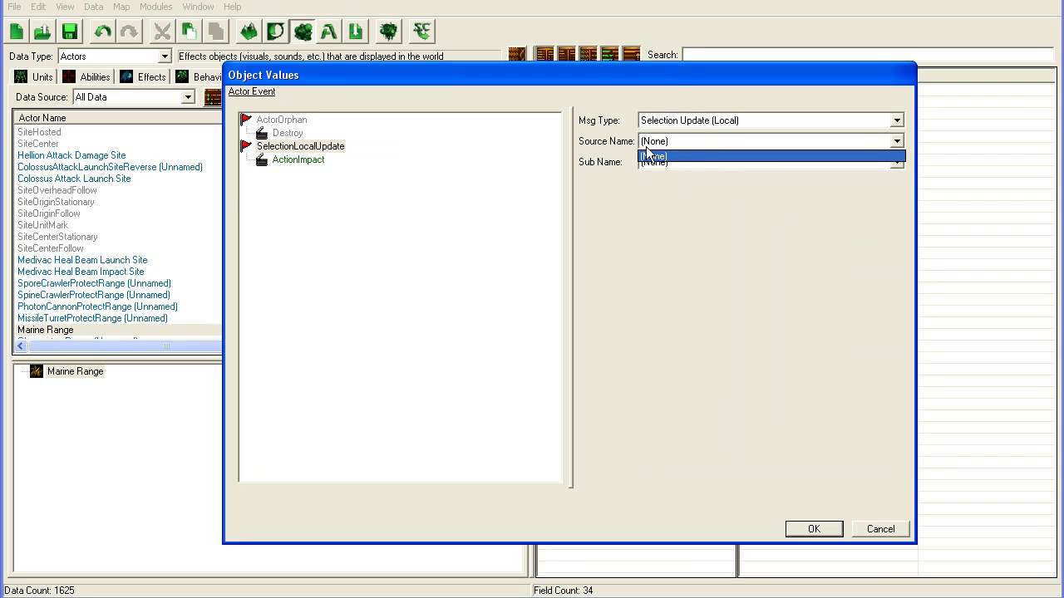
click(690, 156)
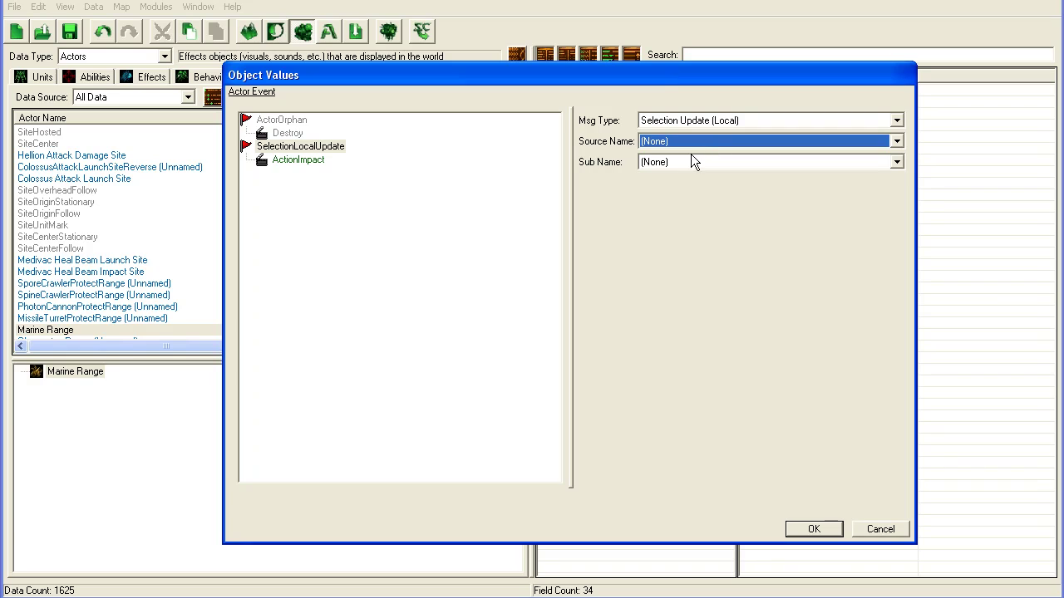
click(687, 161)
click(677, 184)
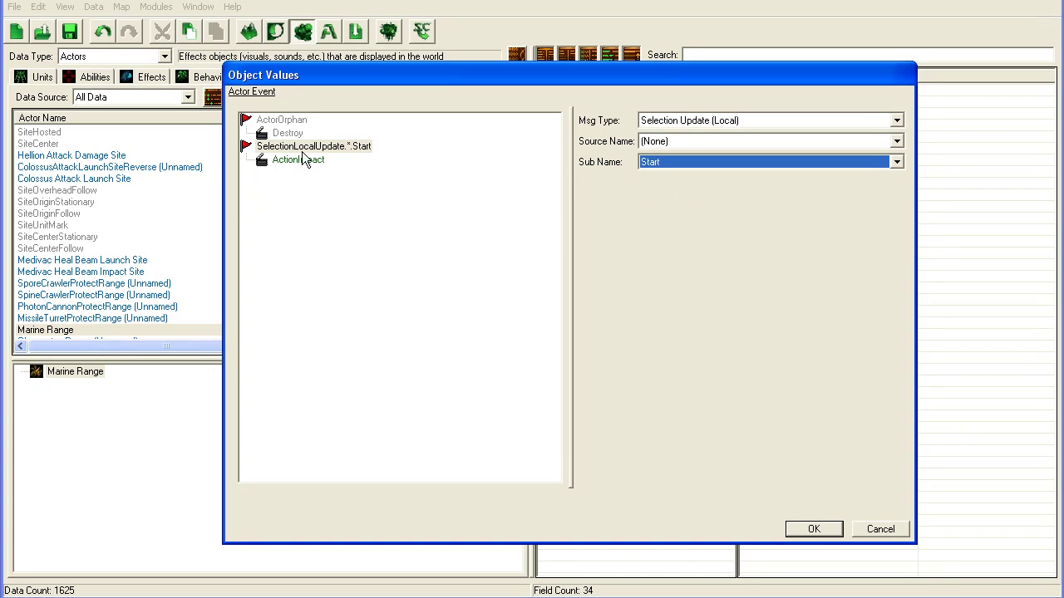
- Add a ValidateUnit term using the IsMarine validator to the SelectionLocalUpdate Start event
right_click(300, 148)
click(320, 170)
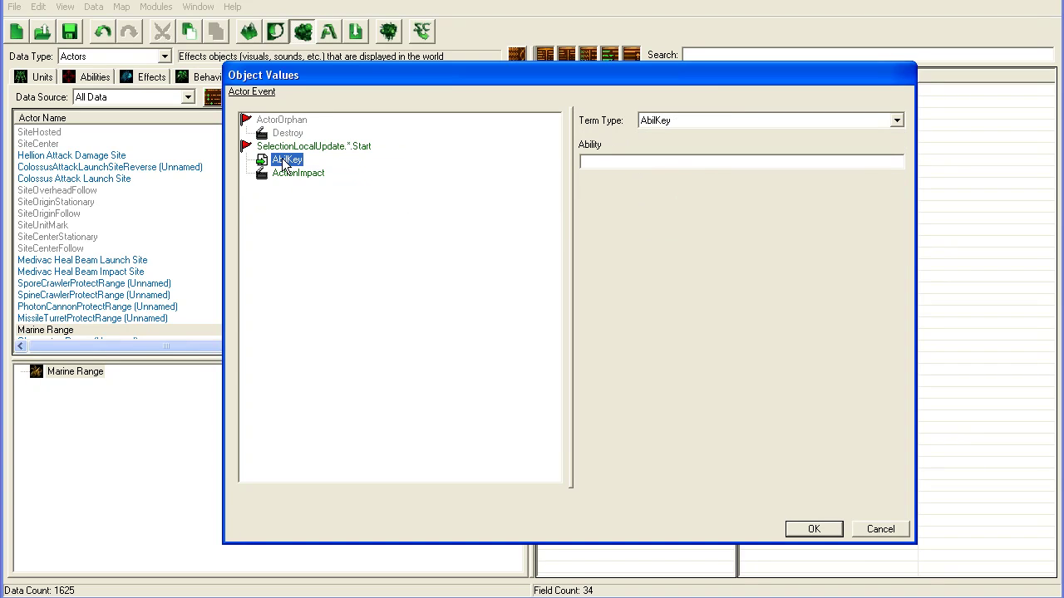
click(681, 119)
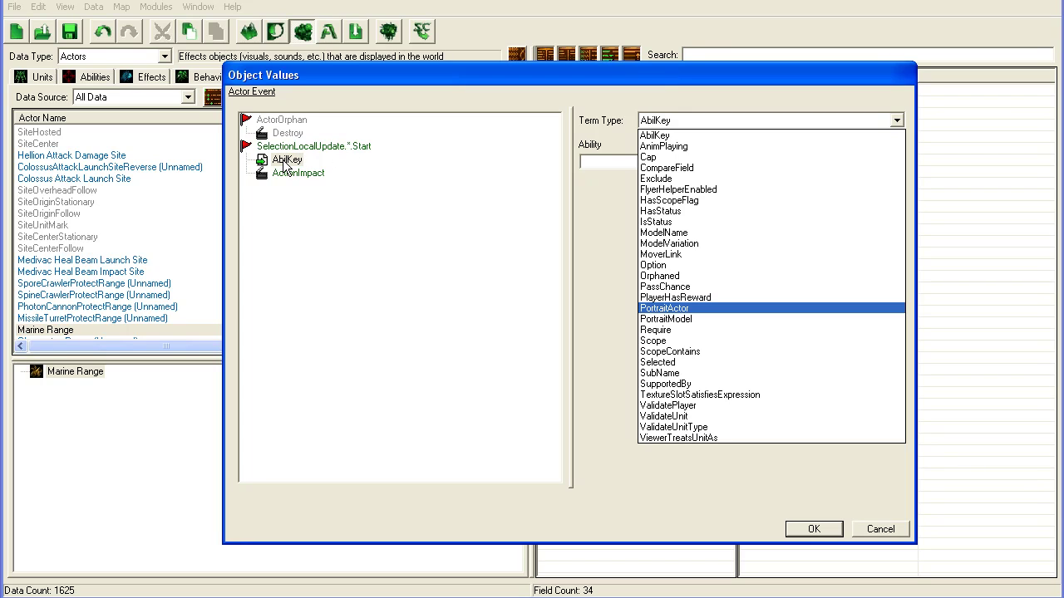
click(703, 416)
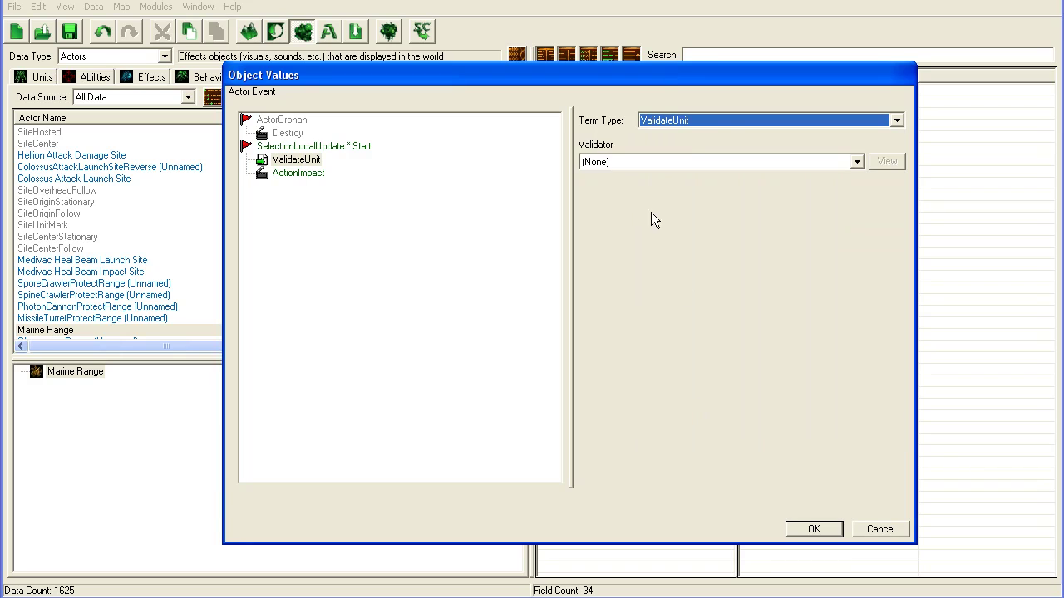
click(597, 162)
click(590, 162)
key(i)
click(590, 162)
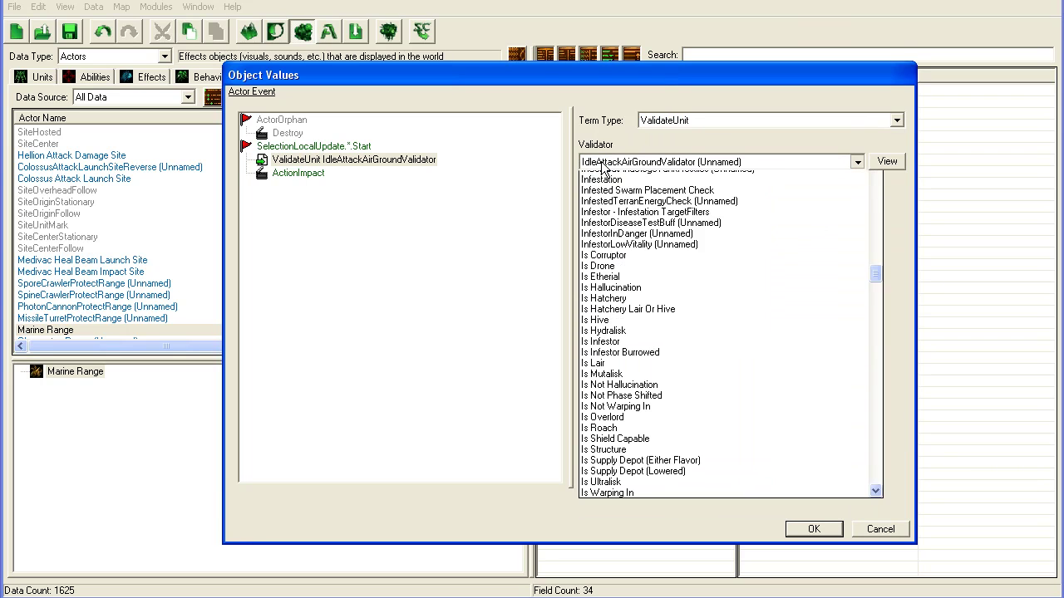
scroll(645, 322, down, 10)
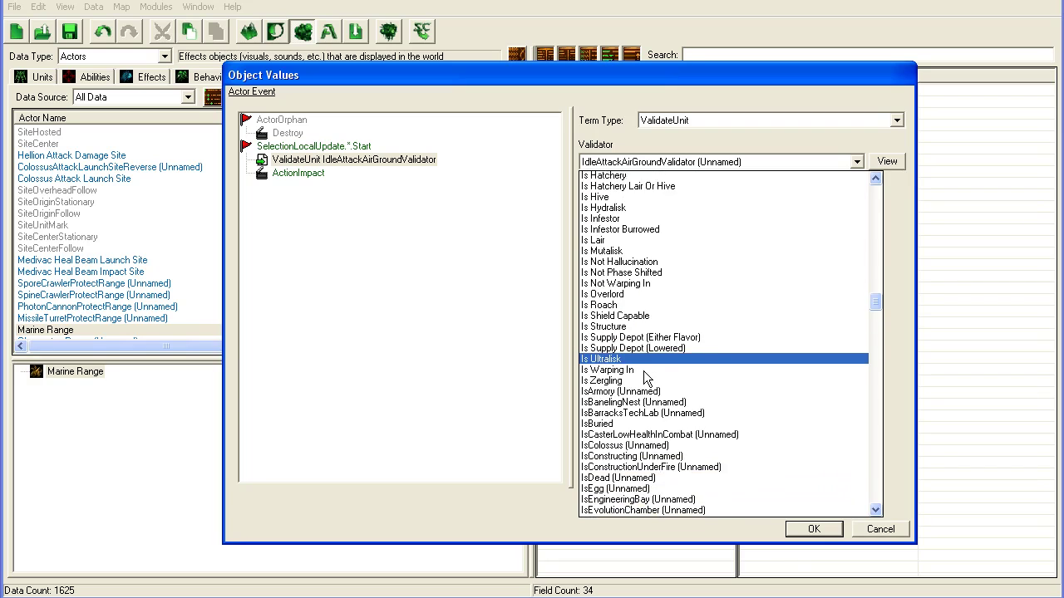
scroll(675, 359, down, 3)
click(648, 404)
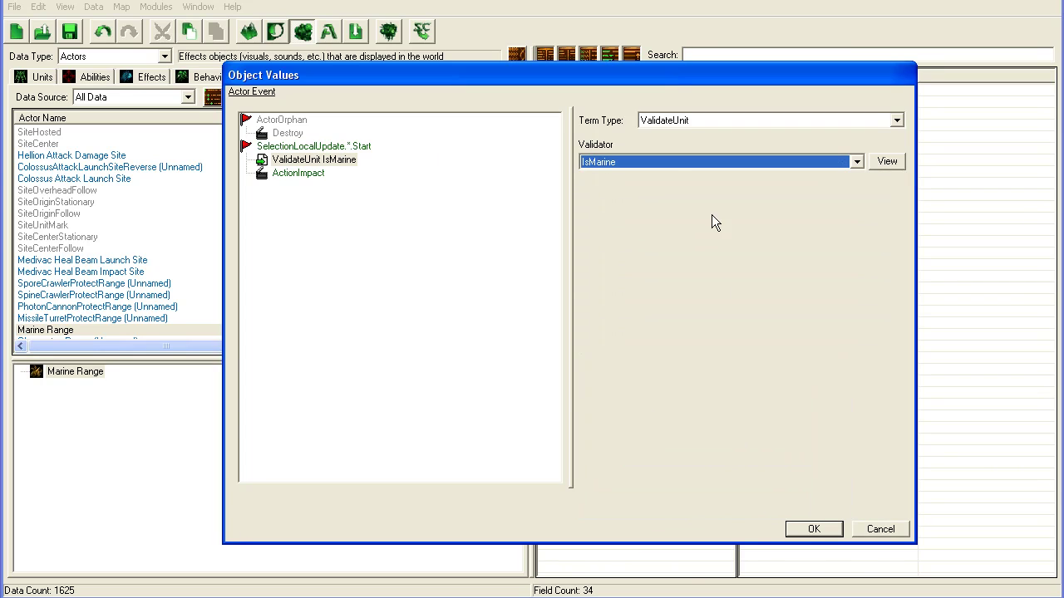
- Change the SelectionLocalUpdate Start event's message type to Create
click(303, 175)
double_click(659, 143)
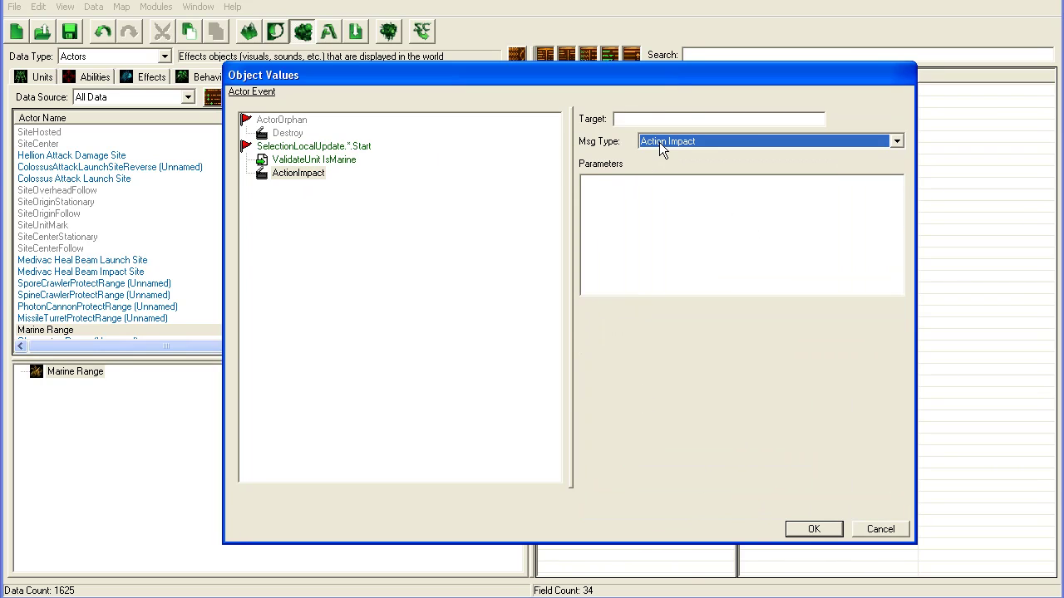
key(c)
key(r)
- Add another Marine Range event with message type Selection Update (Local), no source name, and sub name Stop
right_click(307, 227)
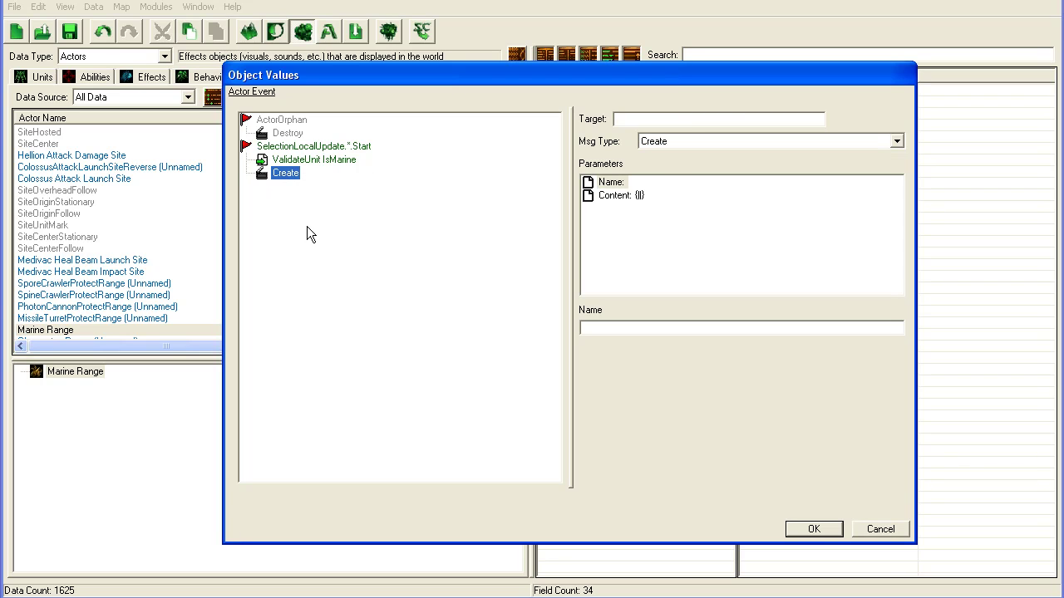
click(328, 236)
click(286, 186)
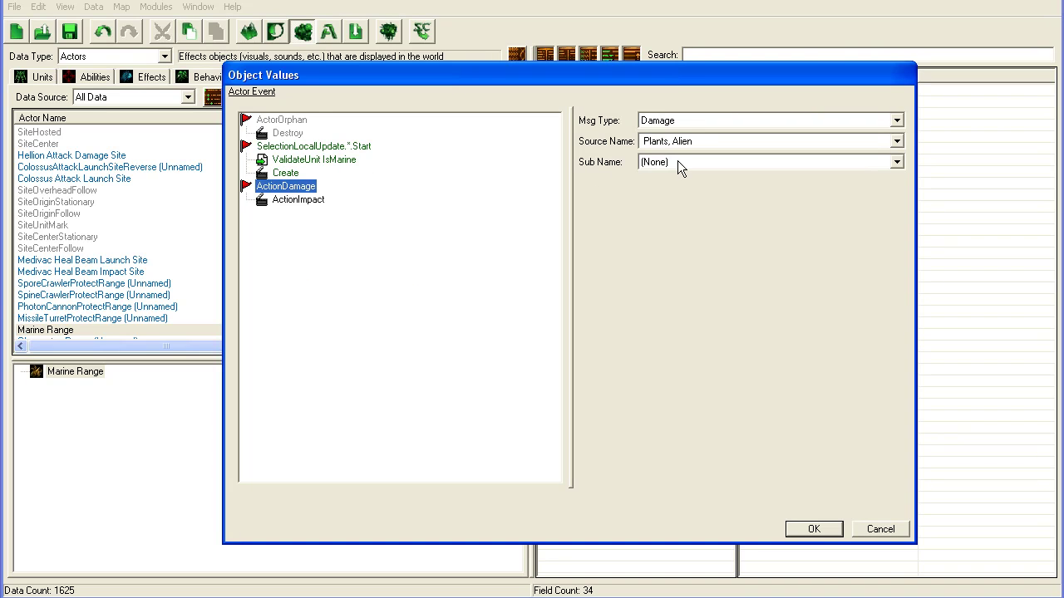
click(684, 122)
key(s)
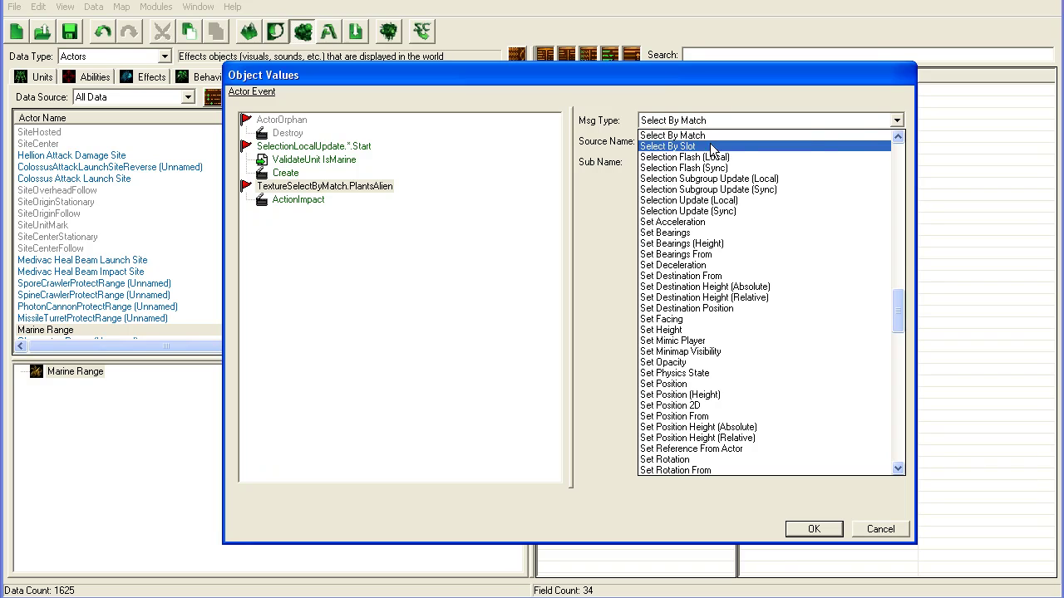
click(723, 200)
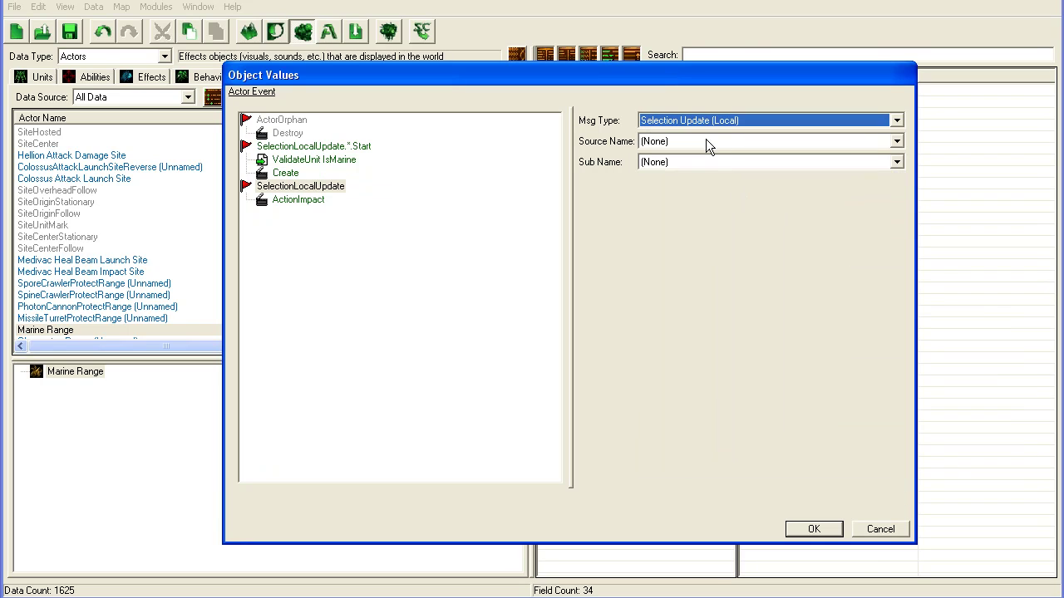
click(706, 139)
click(689, 142)
click(690, 162)
click(656, 211)
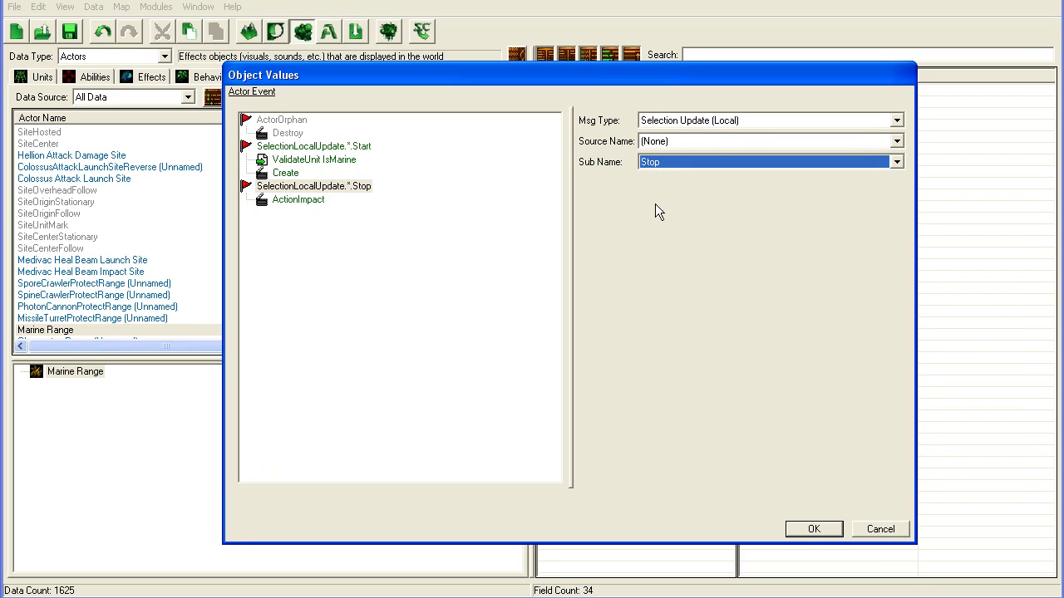
- Change the SelectionLocalUpdate Stop event's message type to Destroy
click(295, 202)
click(699, 144)
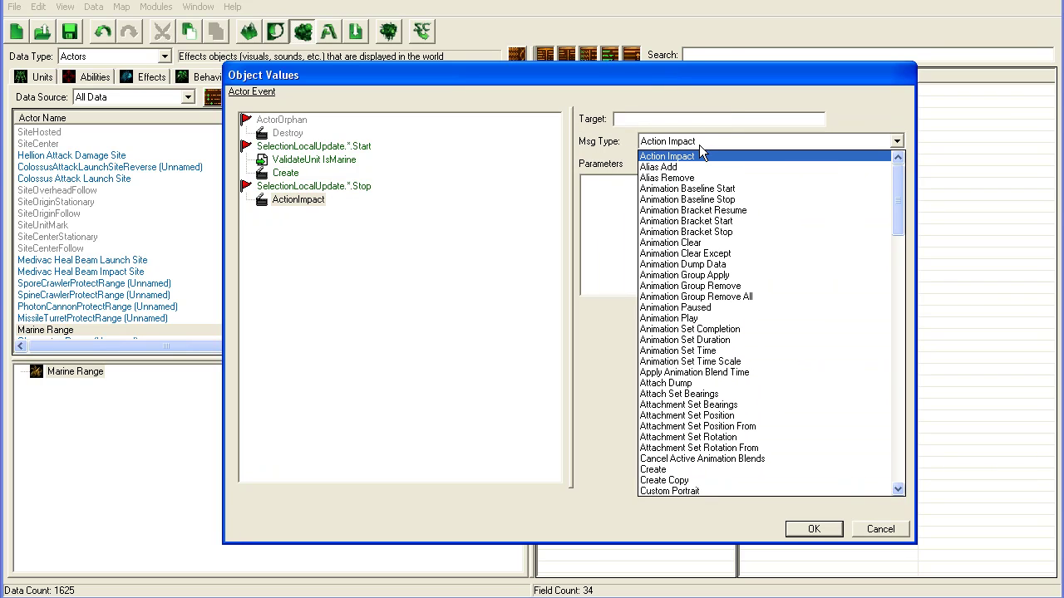
click(698, 145)
key(d)
key(d)
key(d)
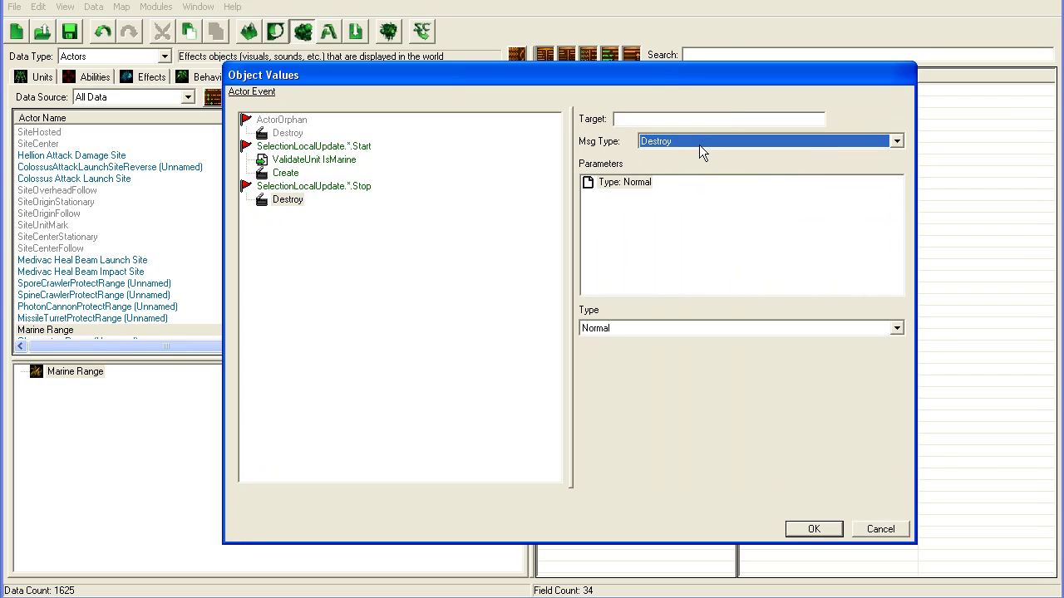
- Add a ValidateUnit term using the IsMarine validator to the SelectionLocalUpdate Stop event and accept the actor's events
click(296, 187)
right_click(296, 190)
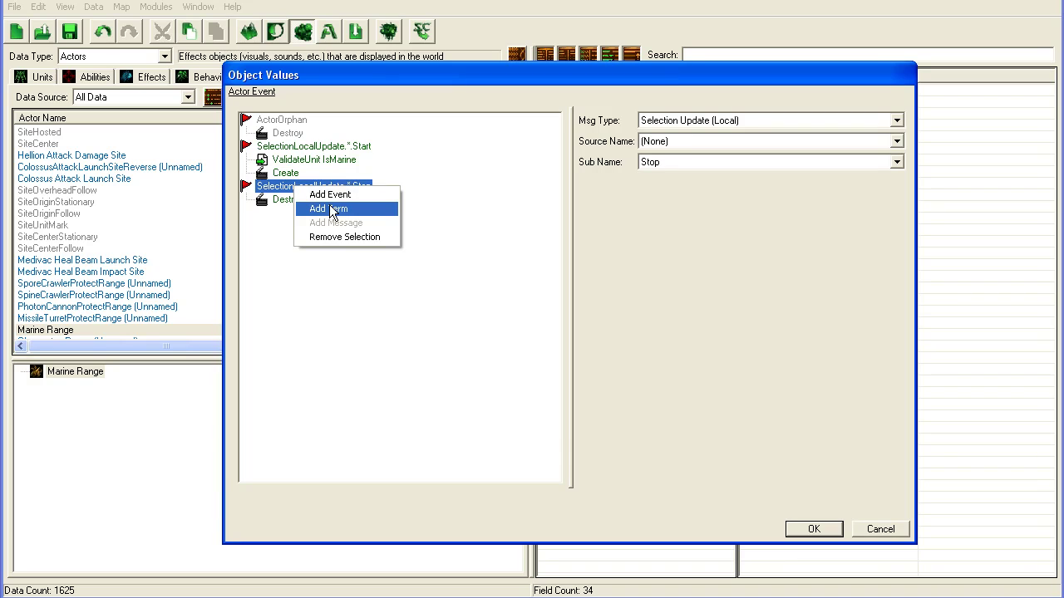
click(320, 208)
click(696, 120)
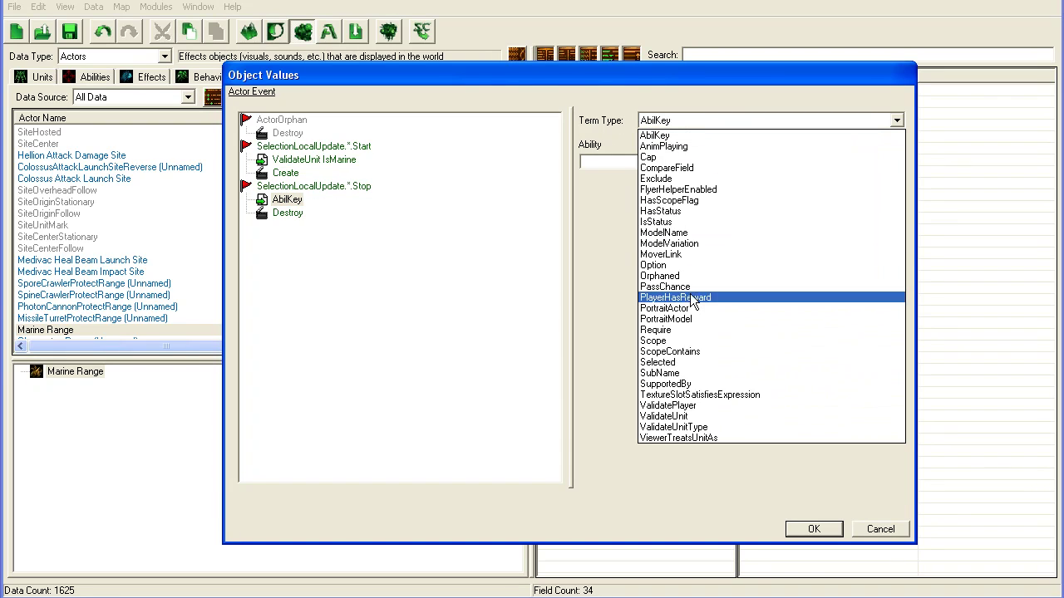
click(656, 415)
click(615, 158)
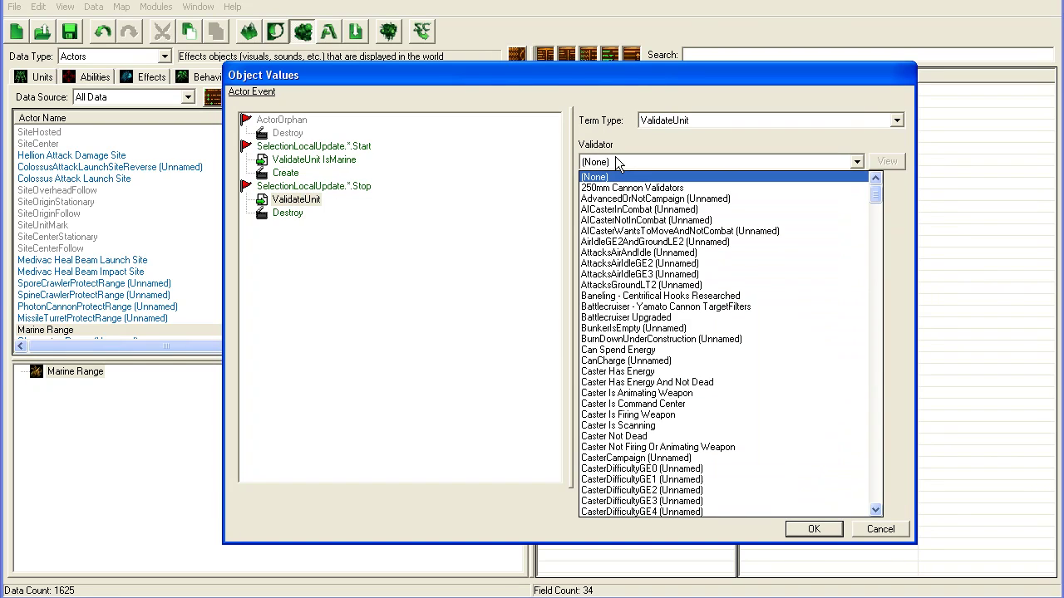
click(615, 158)
key(i)
click(615, 158)
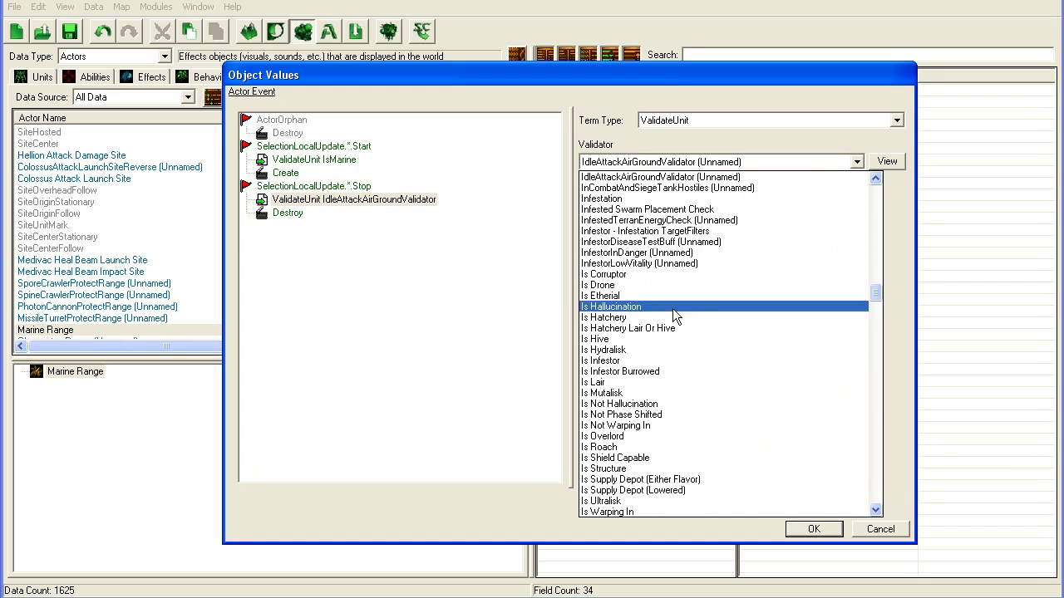
scroll(672, 308, down, 8)
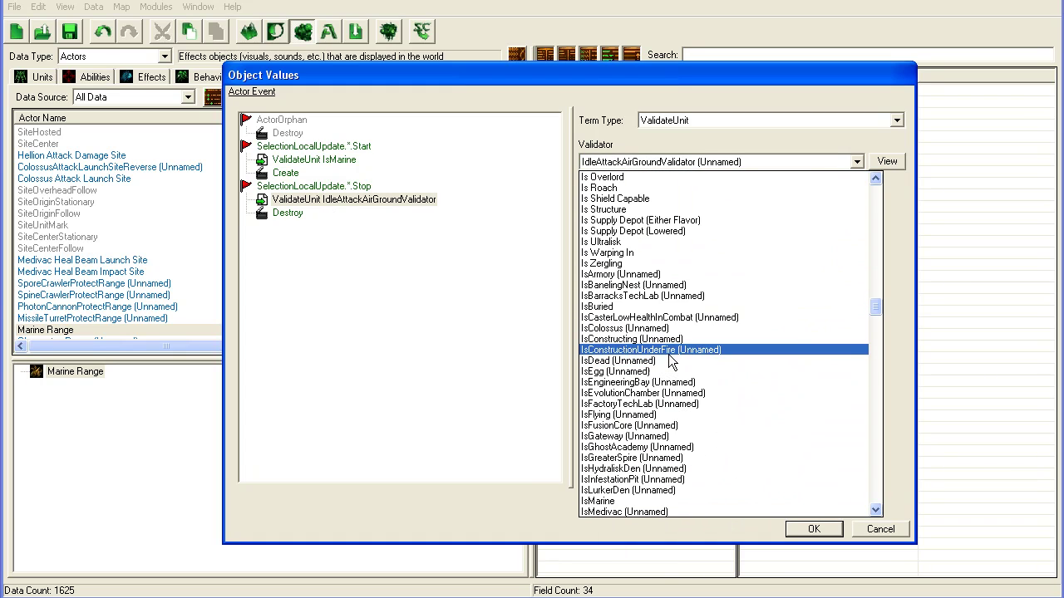
scroll(672, 378, down, 1)
click(667, 468)
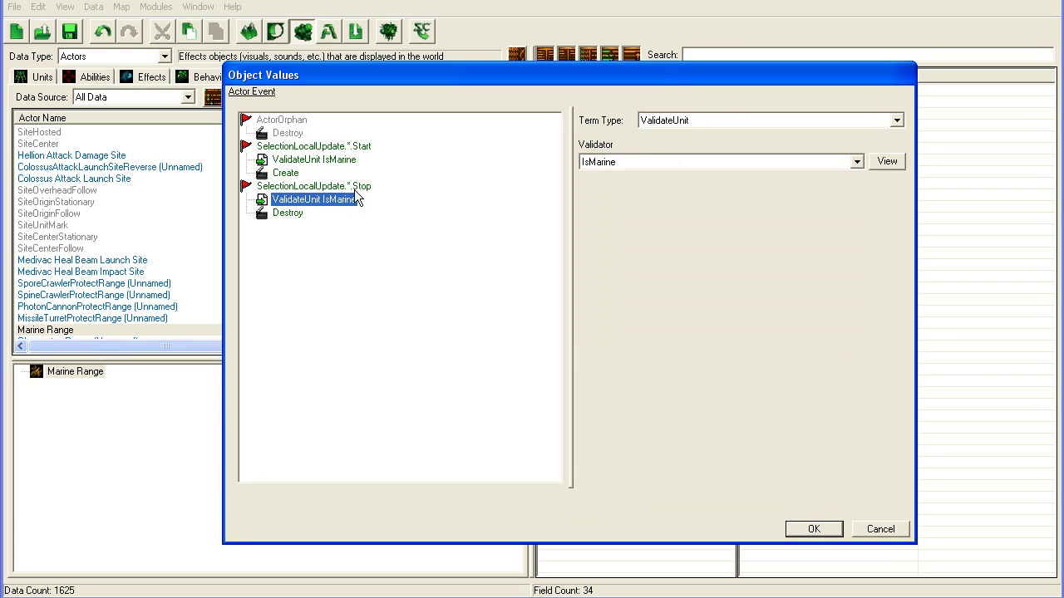
click(331, 148)
click(812, 529)
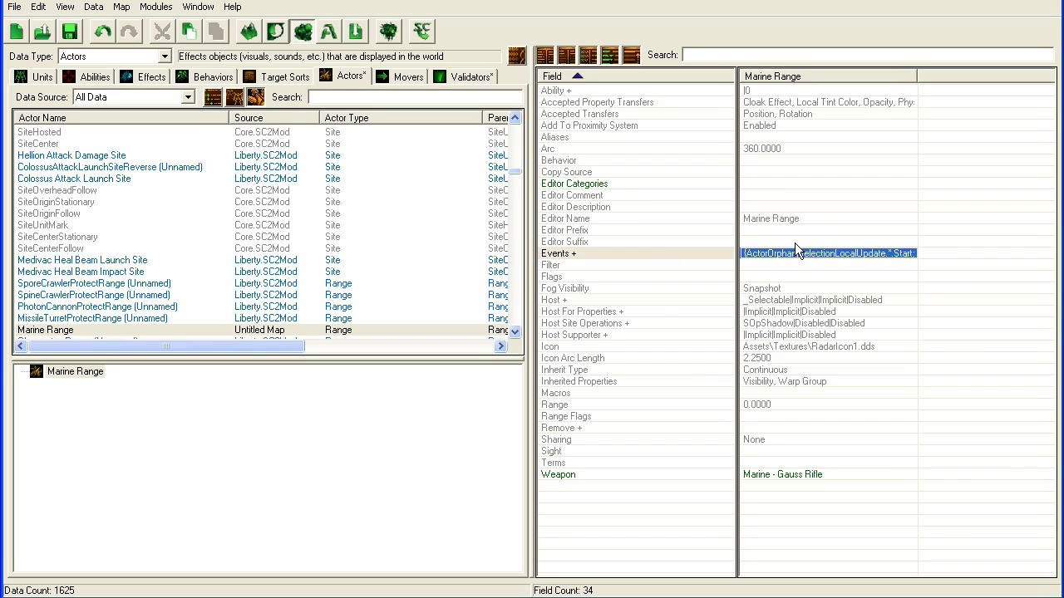
- Review the IsMarine validator's Value field, and the Marine Range actor's selection Start event with its ValidateUnit term
click(481, 76)
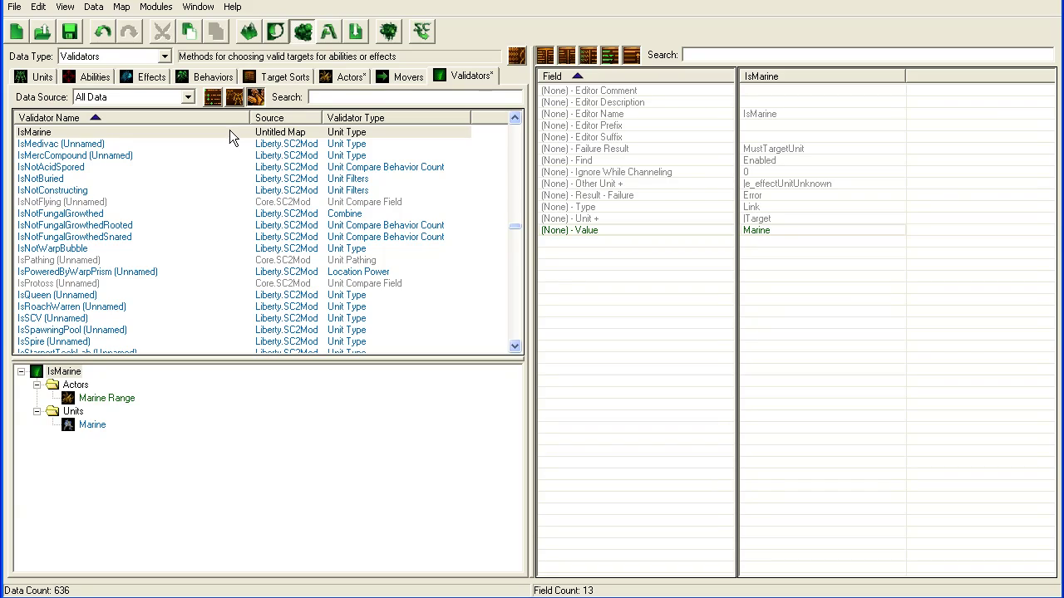
click(224, 134)
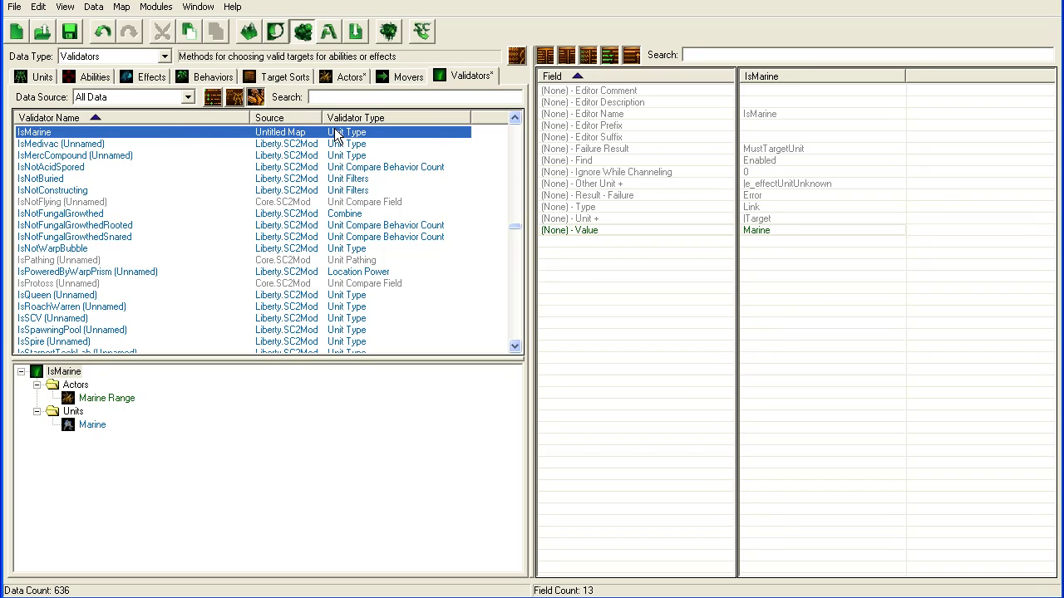
click(773, 230)
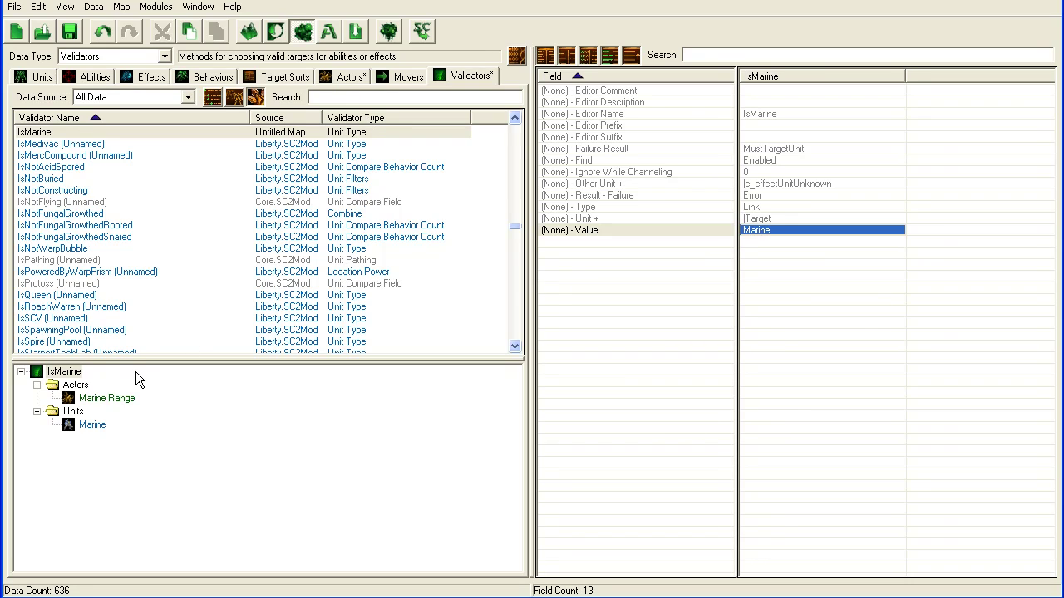
click(112, 399)
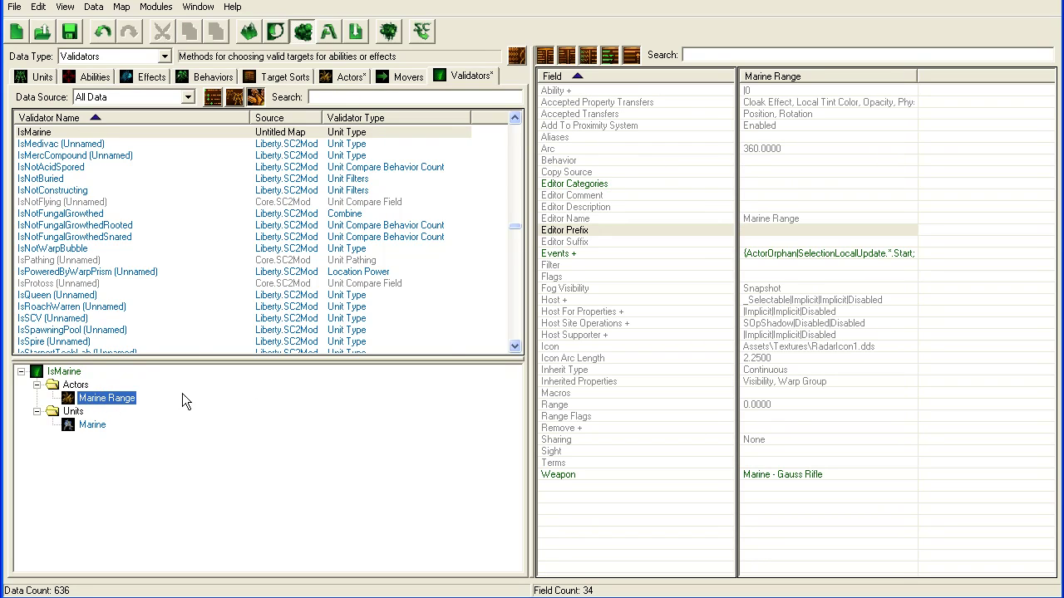
click(852, 260)
double_click(844, 250)
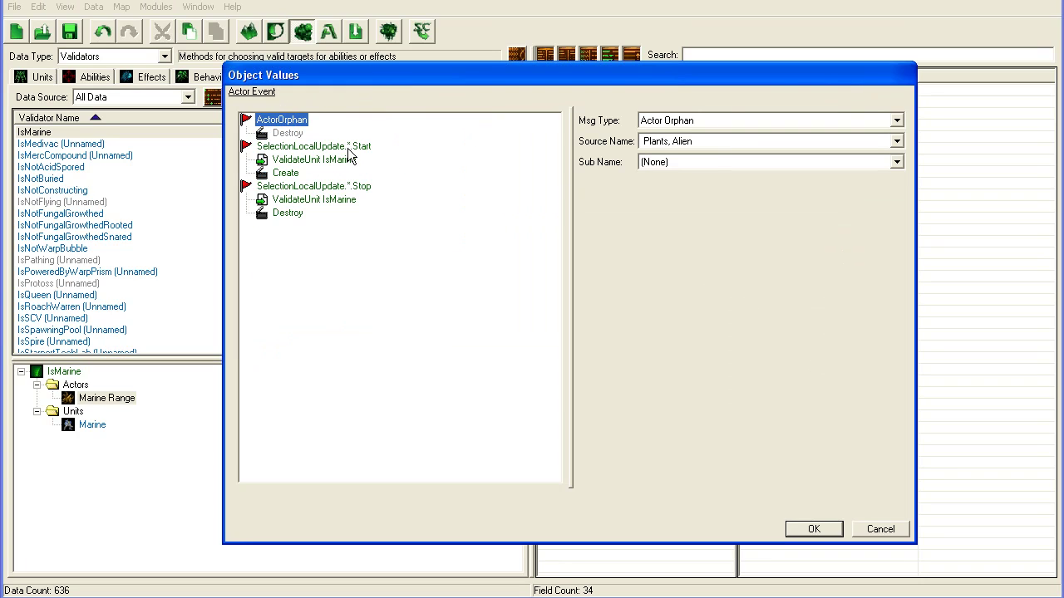
click(348, 147)
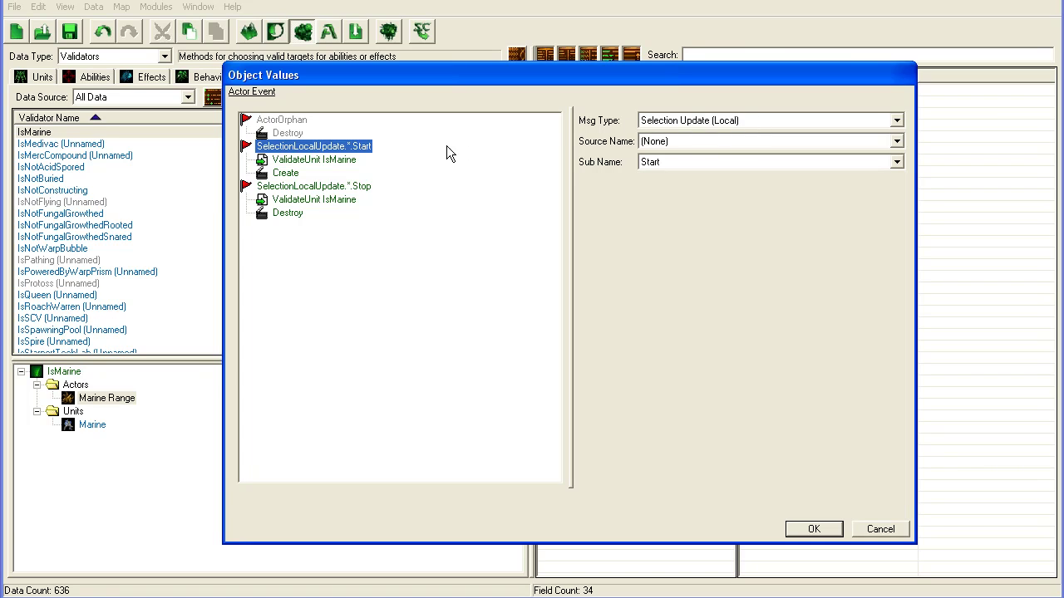
click(336, 161)
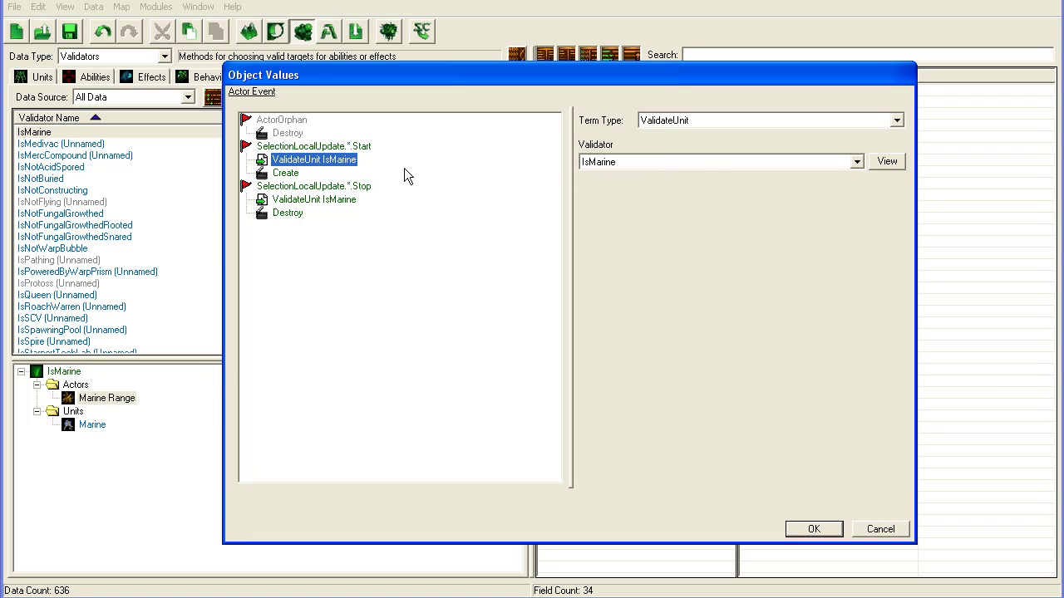
- Review the Start event's Create message and the Stop event's ValidateUnit term and Destroy message, leaving the actor events unchanged
click(285, 173)
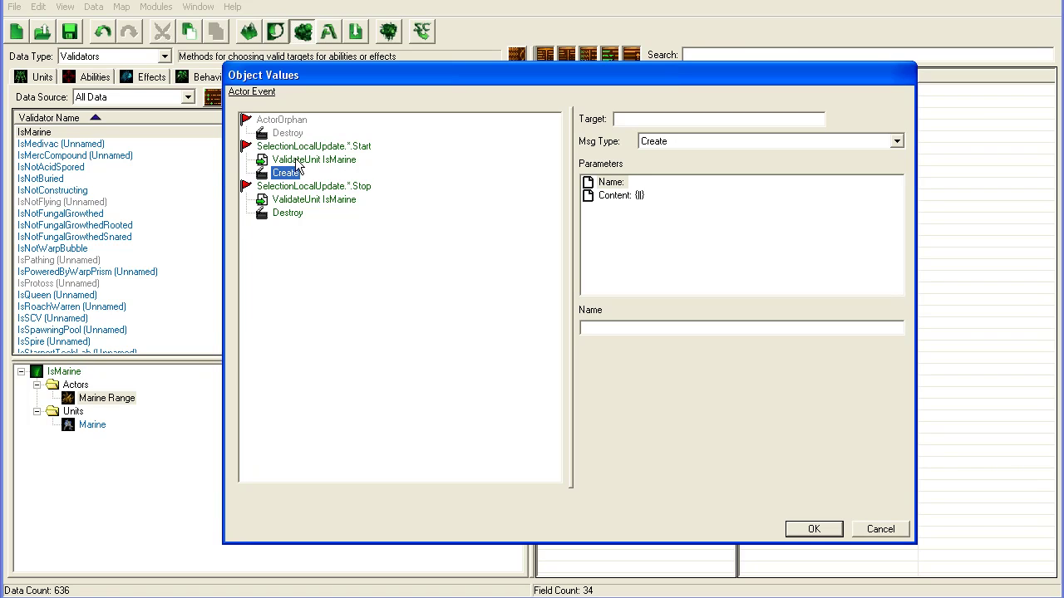
click(293, 214)
click(299, 201)
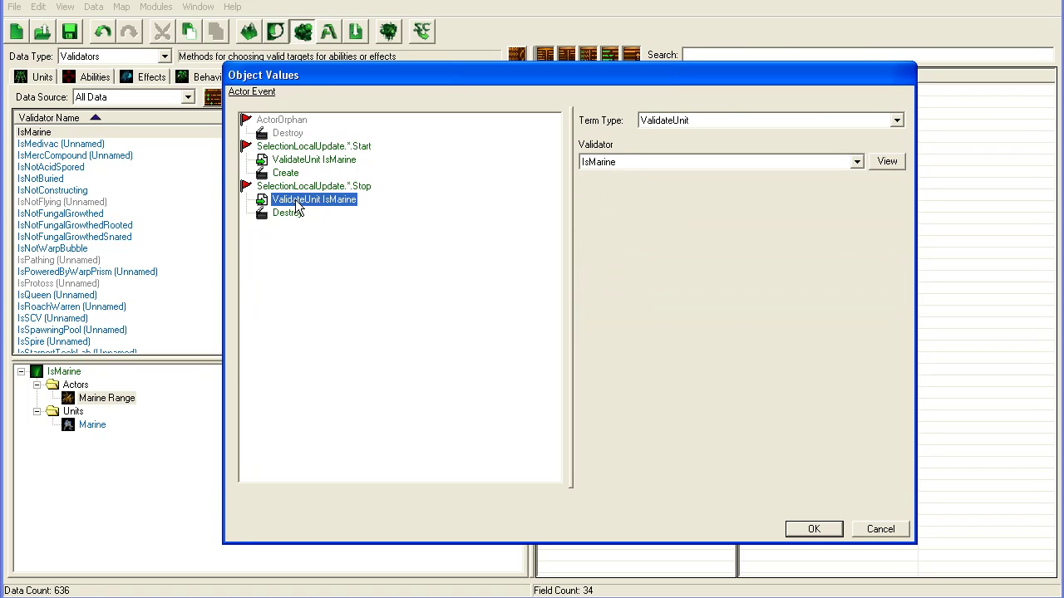
click(337, 186)
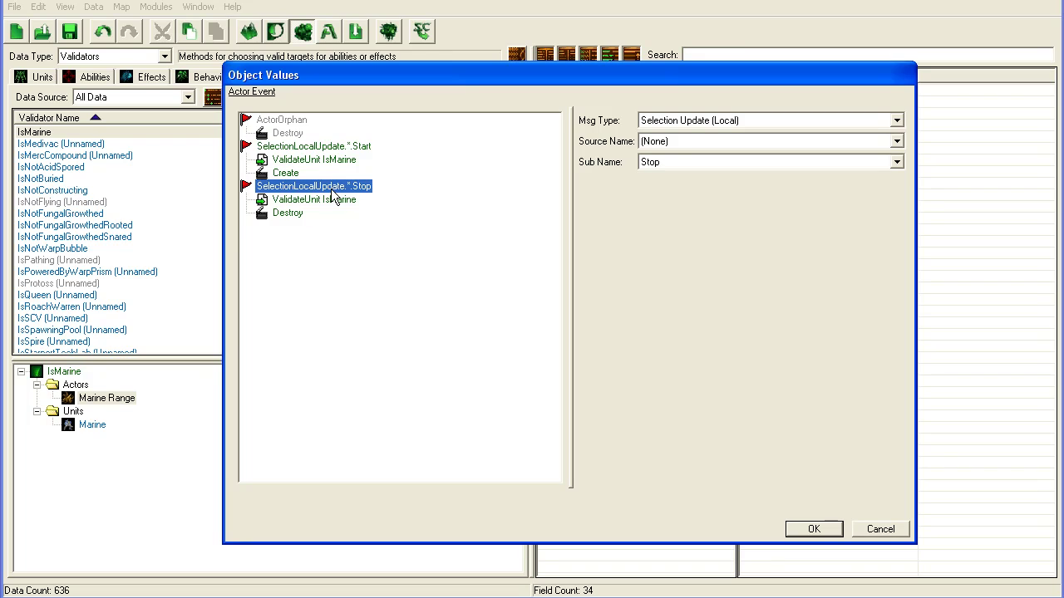
click(316, 200)
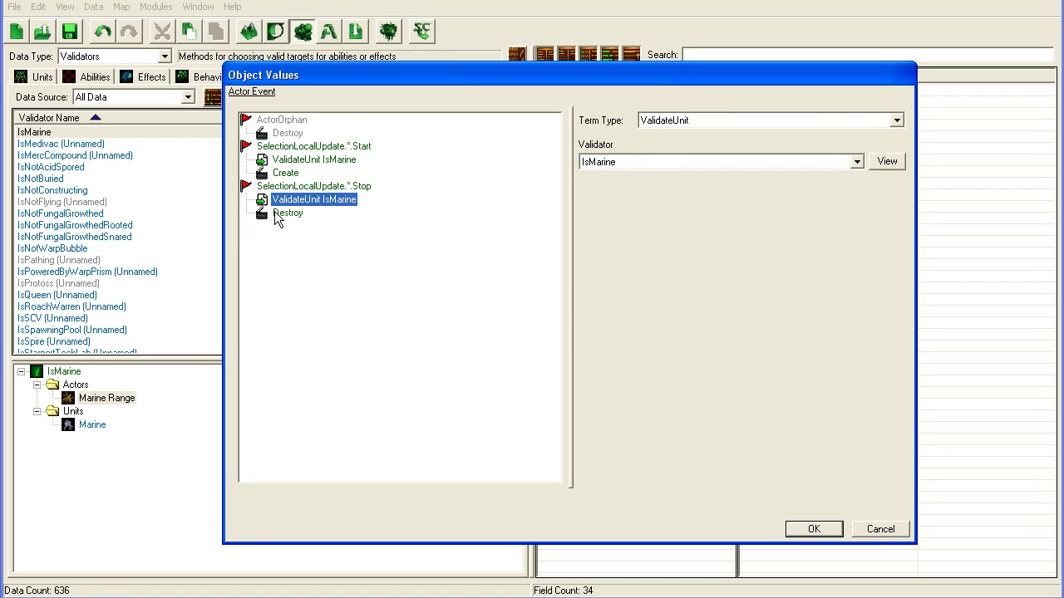
click(278, 216)
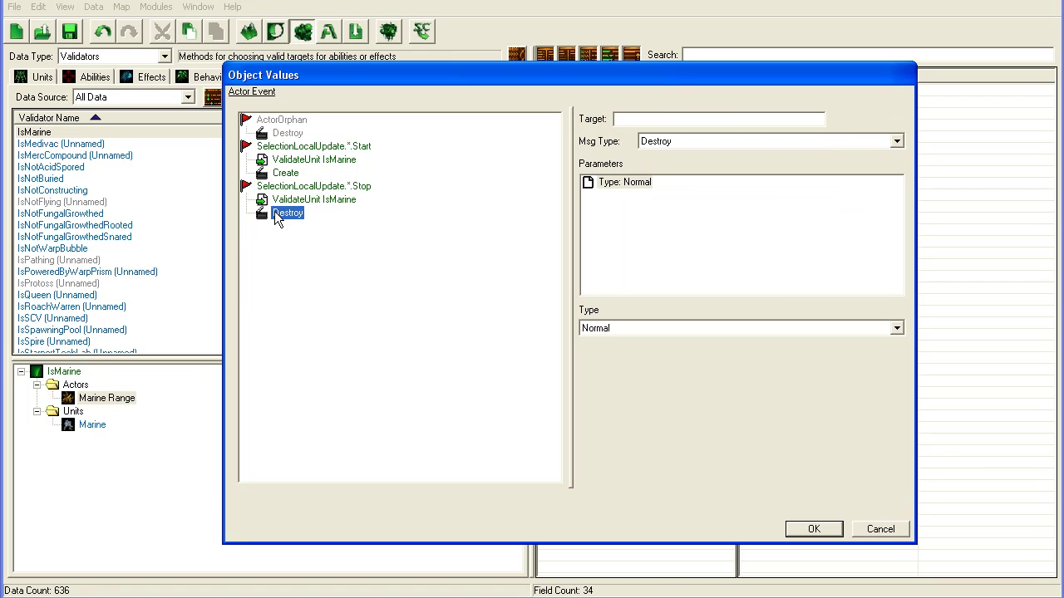
click(879, 530)
- Inspect the Marine Range actor's Events and Weapon fields
click(823, 265)
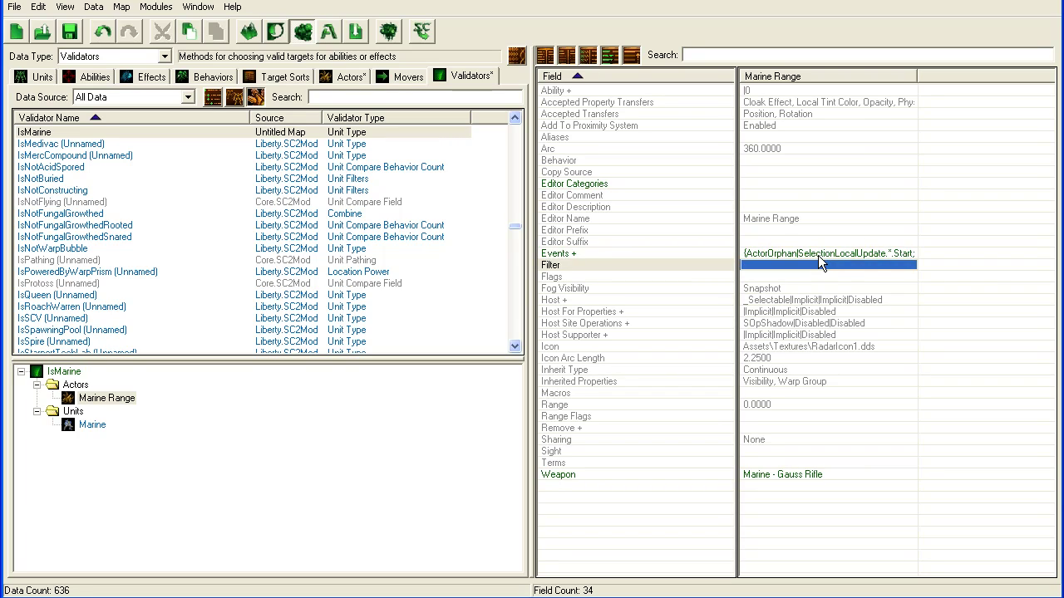
click(818, 254)
click(819, 474)
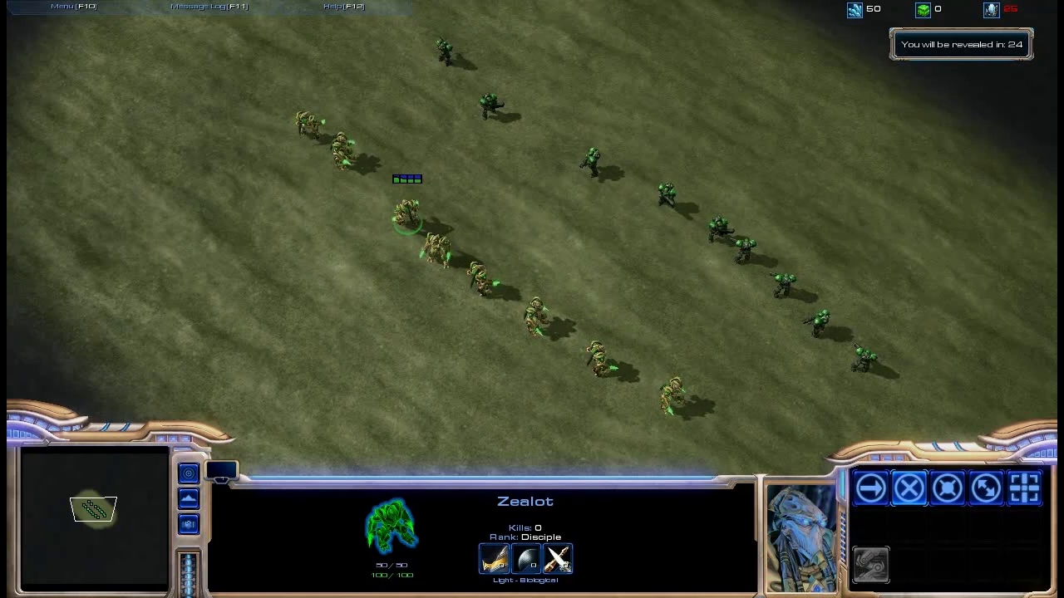
- In the StarCraft II test game, select individual zealots and marines alternately to test the range indicator on each unit type
click(436, 251)
click(481, 281)
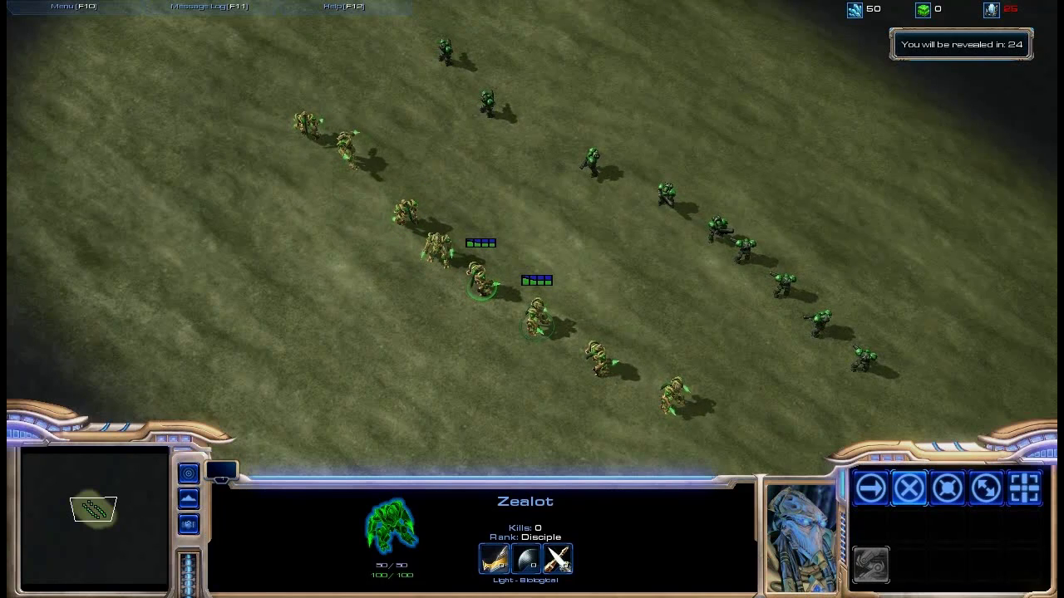
click(536, 320)
click(591, 162)
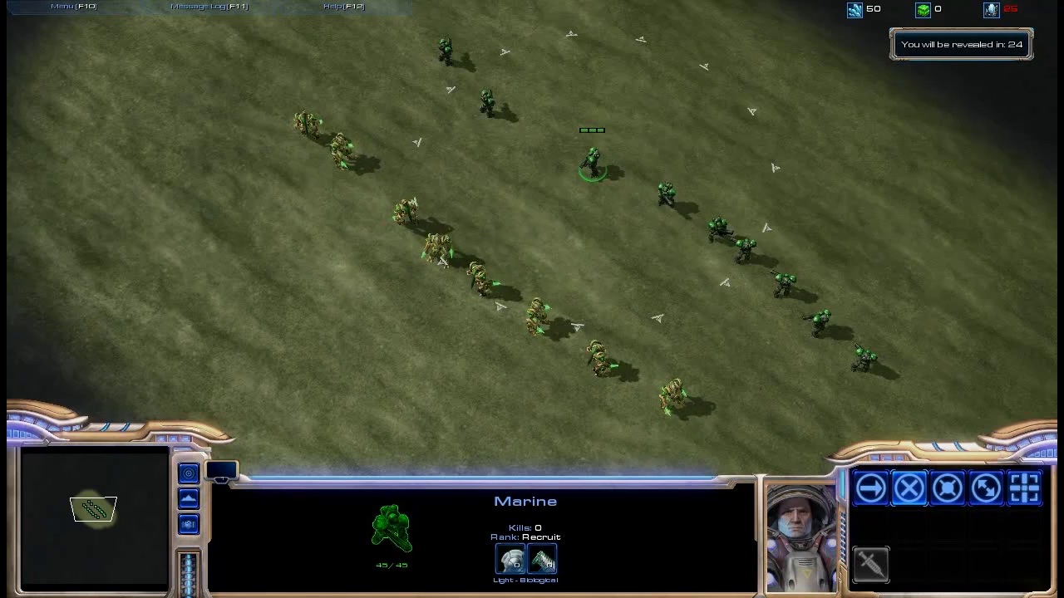
click(497, 109)
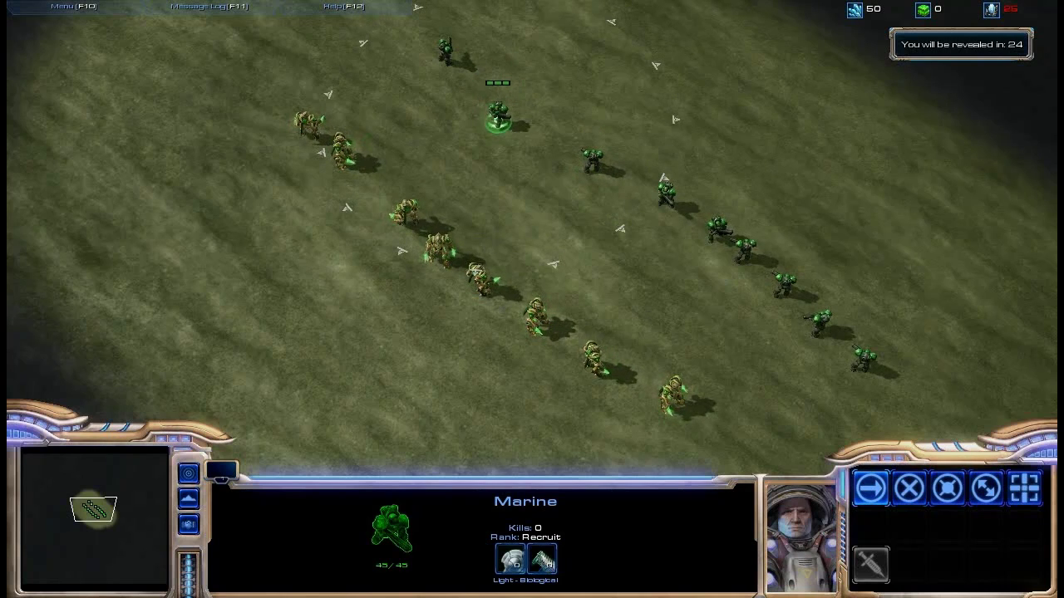
click(405, 213)
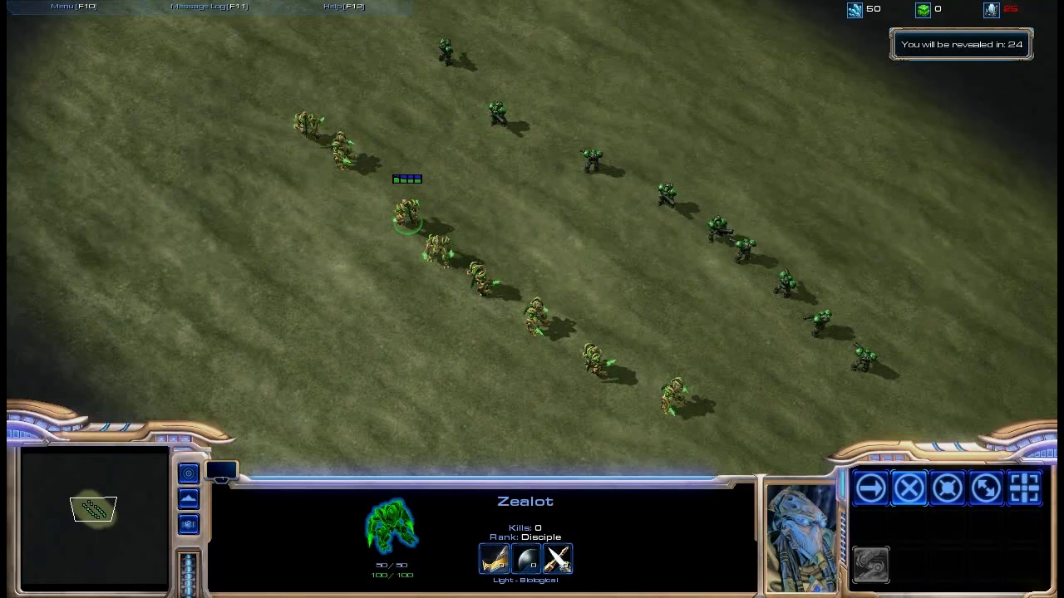
- Test the range indicators on a group of five marines by moving them together and switching the selection to zealots
drag(565, 107, 835, 292)
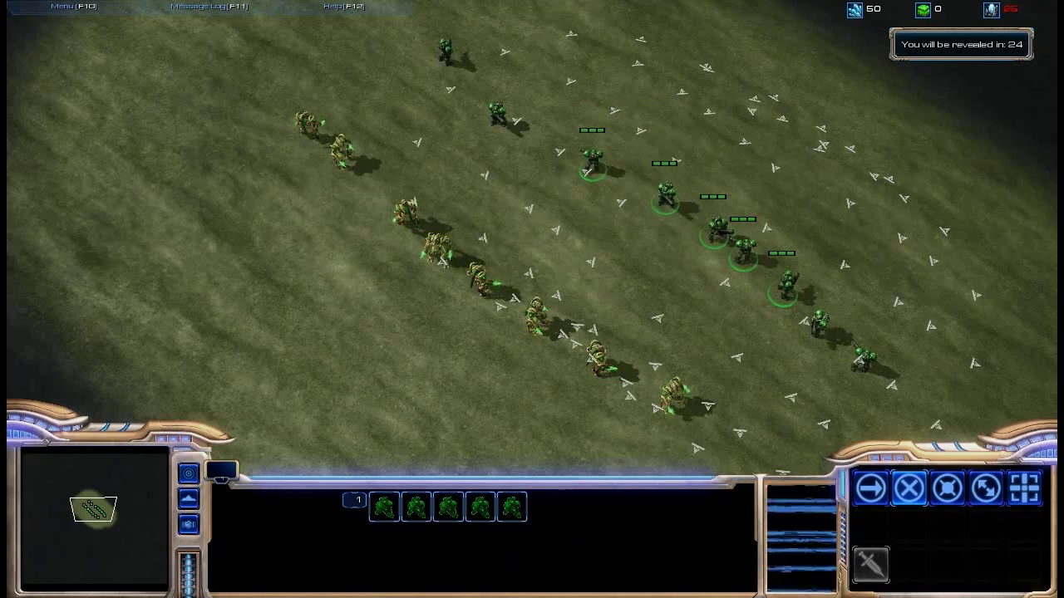
right_click(720, 162)
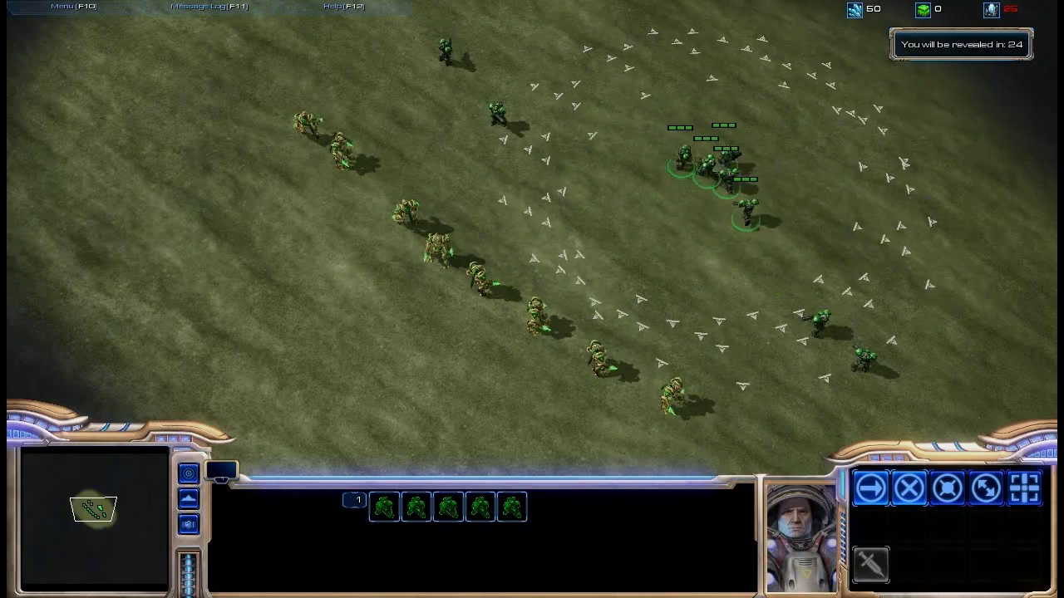
right_click(661, 199)
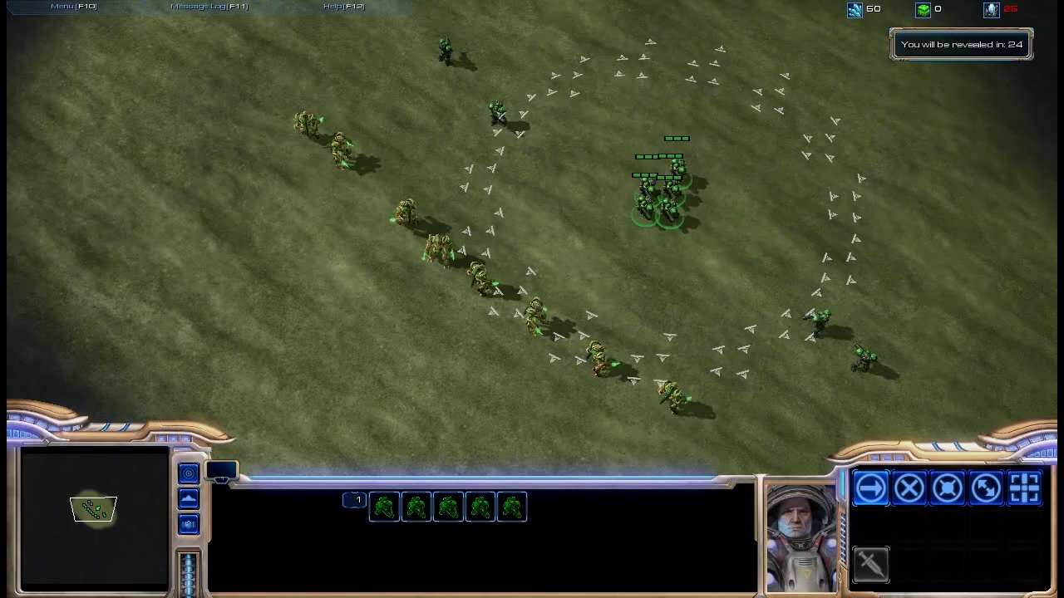
click(482, 280)
click(536, 317)
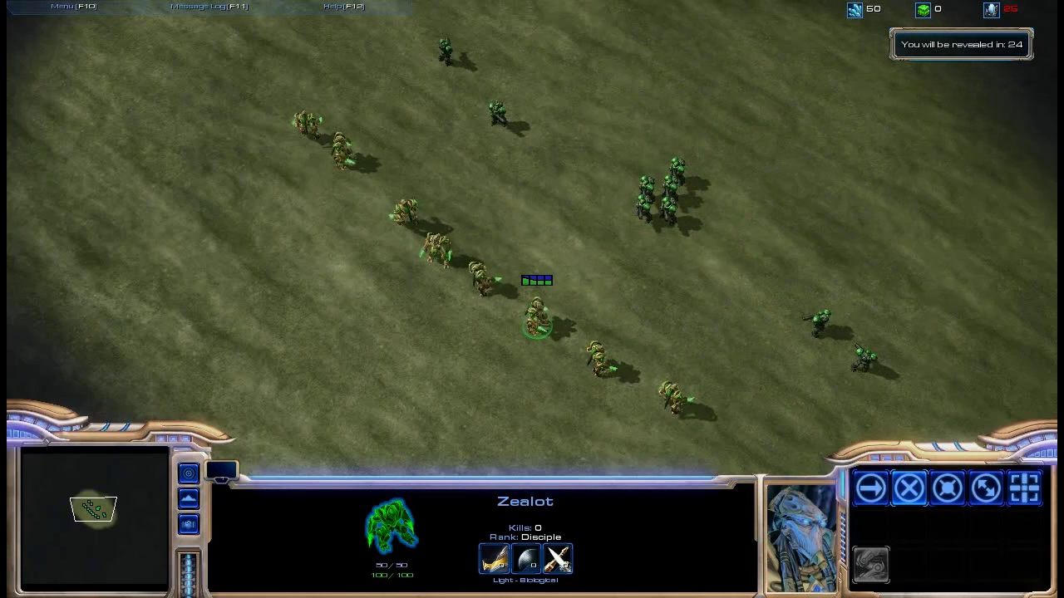
- Select two of the clustered marines and order them to several nearby points to test whether their range indicators follow
click(646, 191)
shift+click(644, 208)
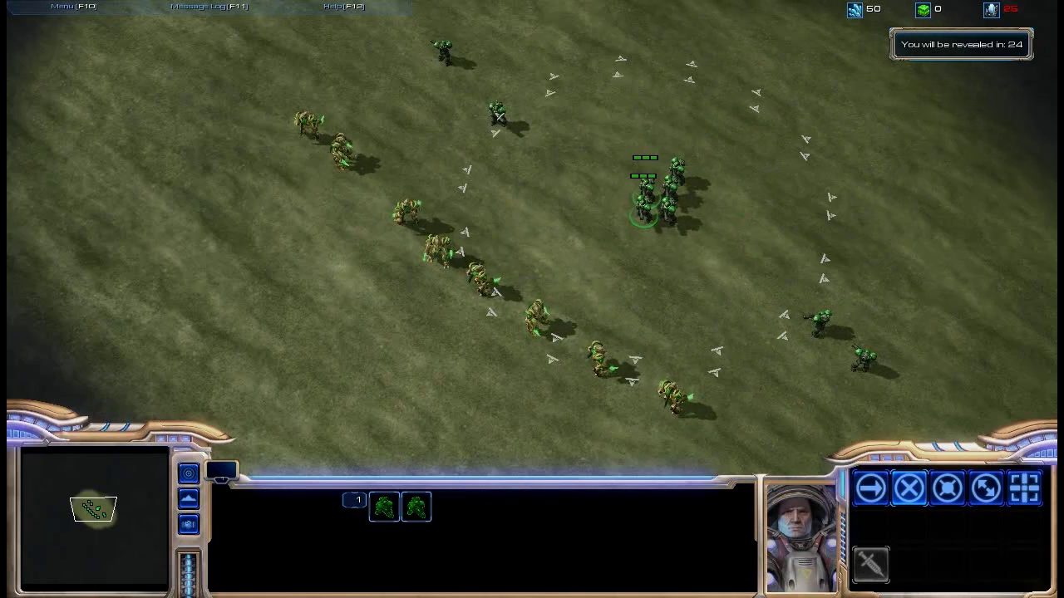
right_click(635, 132)
right_click(637, 205)
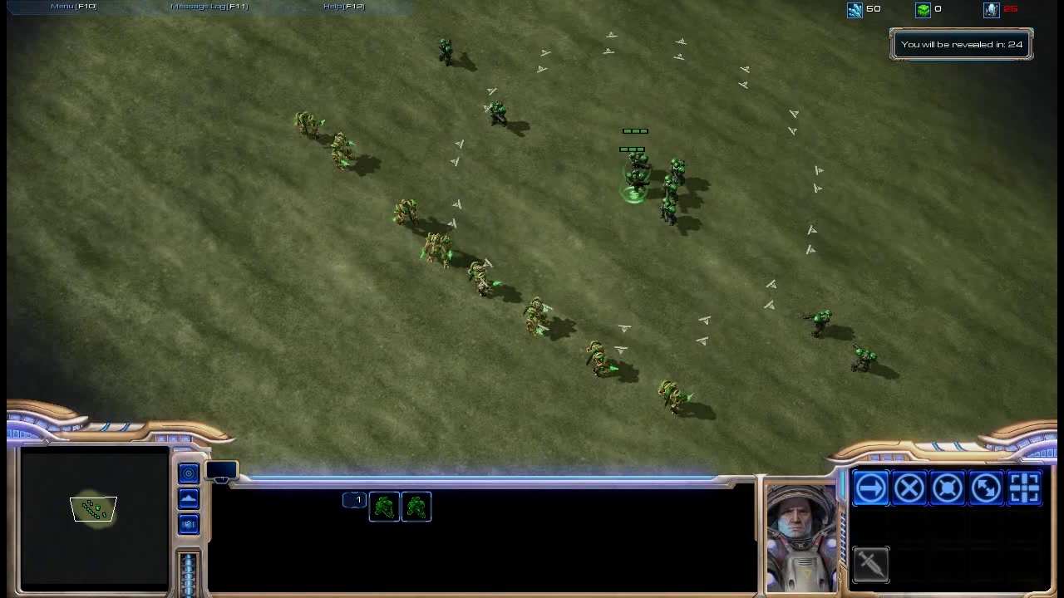
right_click(654, 233)
right_click(725, 209)
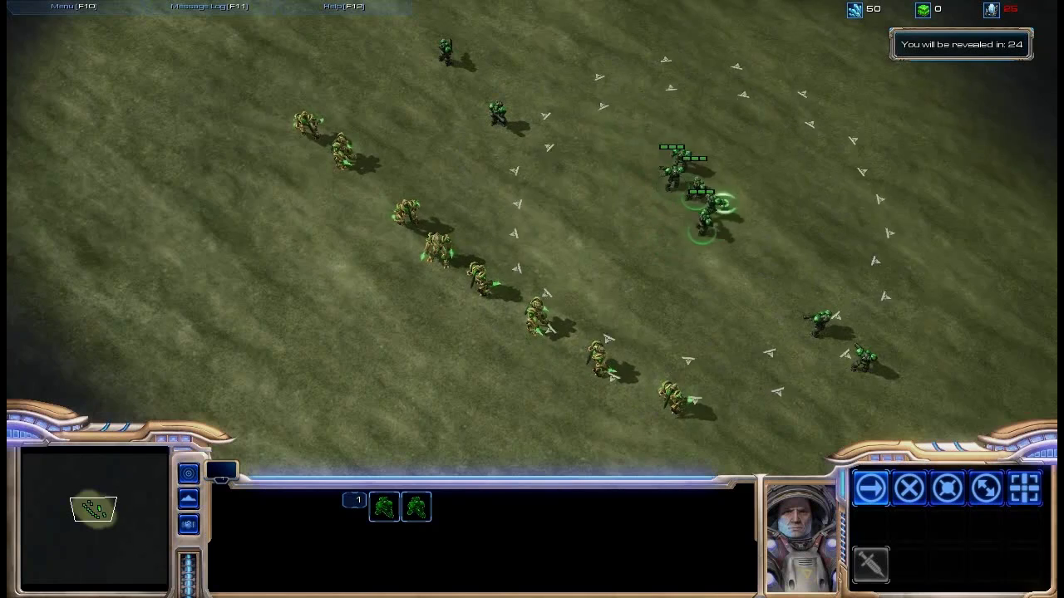
right_click(752, 148)
right_click(661, 162)
right_click(565, 175)
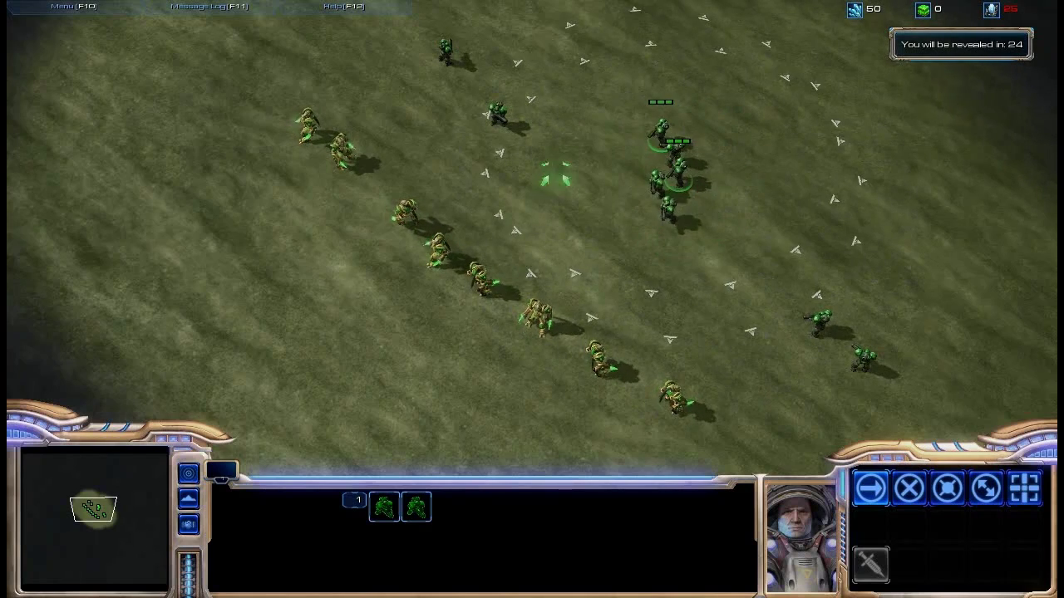